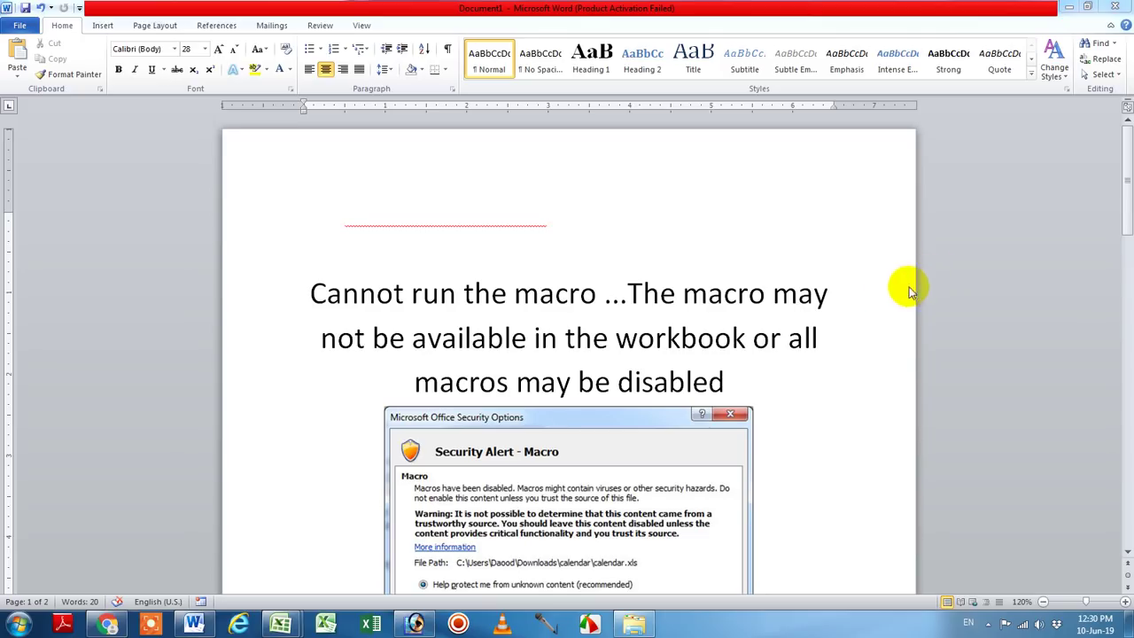
- Read through the document about the macro error
click(803, 359)
scroll(757, 339, down, 1)
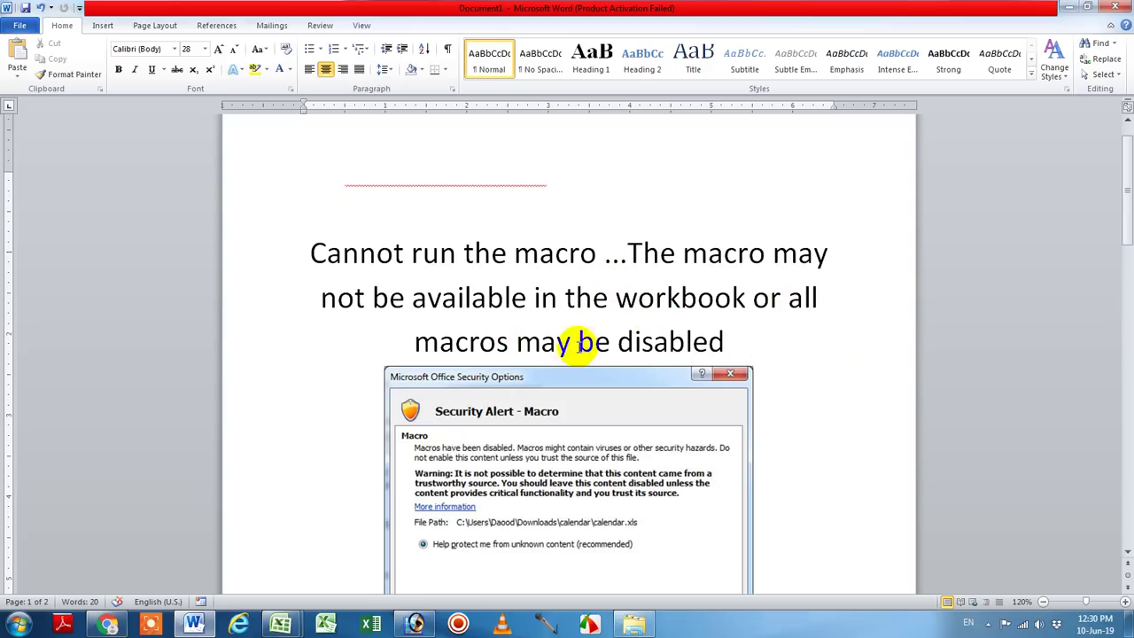
scroll(577, 346, down, 2)
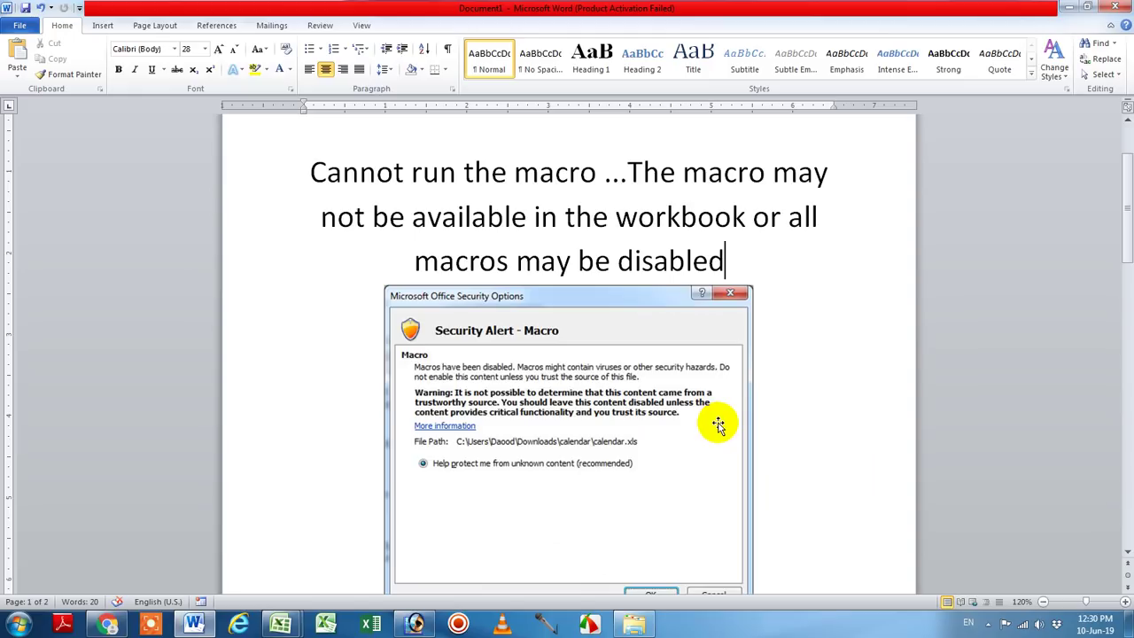
scroll(722, 425, down, 2)
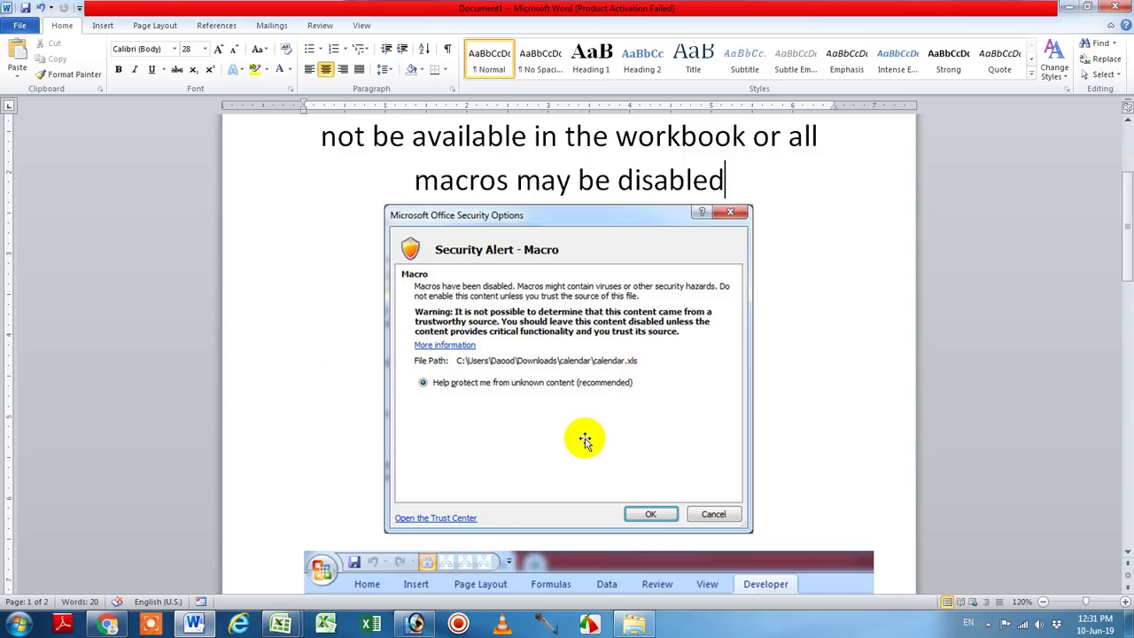
scroll(593, 440, down, 2)
scroll(593, 440, down, 3)
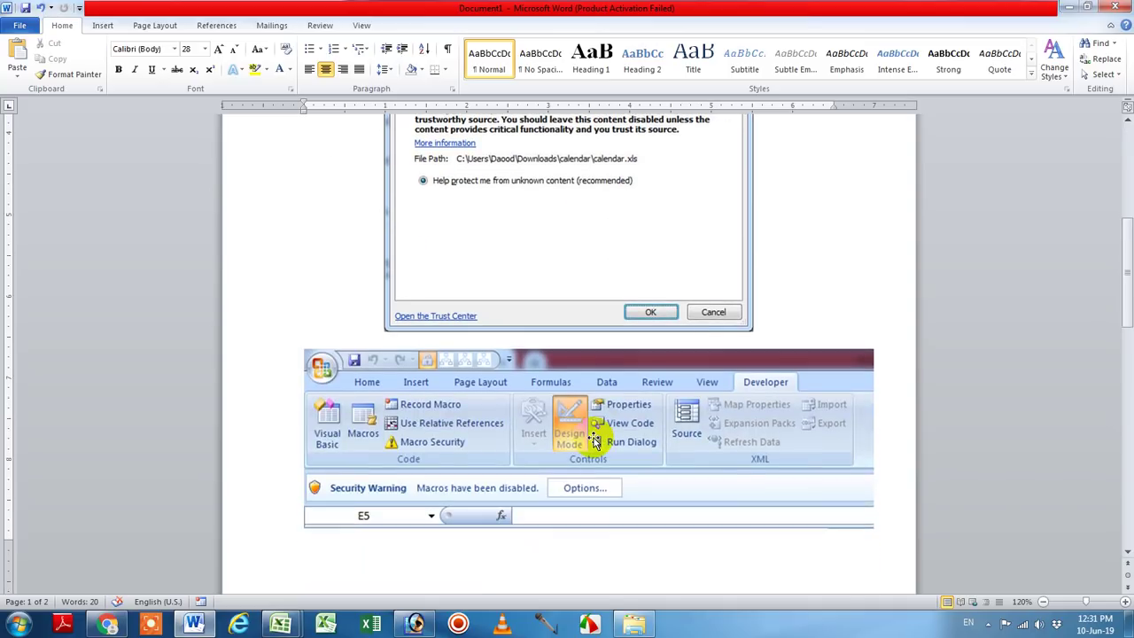
scroll(592, 441, down, 1)
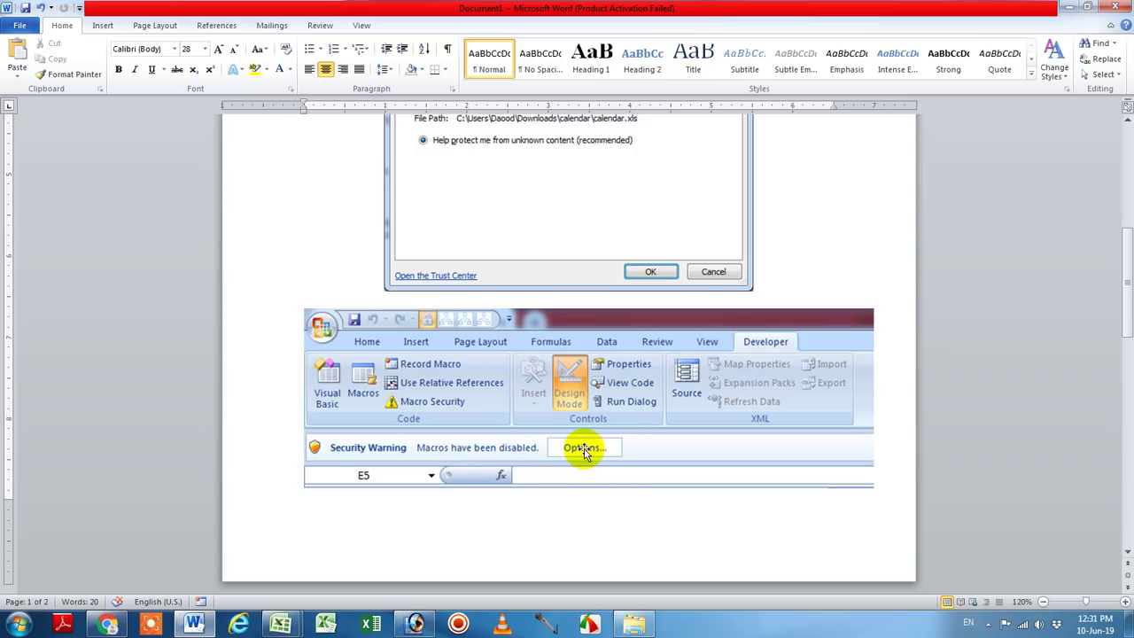
scroll(583, 449, down, 3)
scroll(582, 449, down, 1)
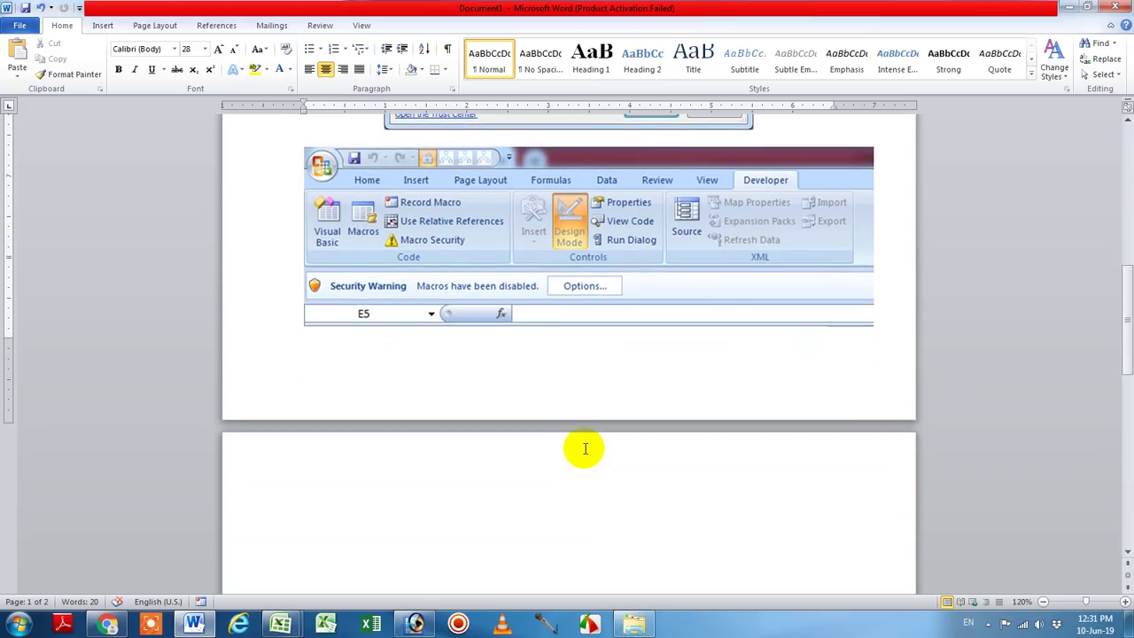
scroll(582, 449, down, 1)
scroll(582, 449, up, 4)
scroll(585, 449, up, 10)
scroll(585, 449, up, 3)
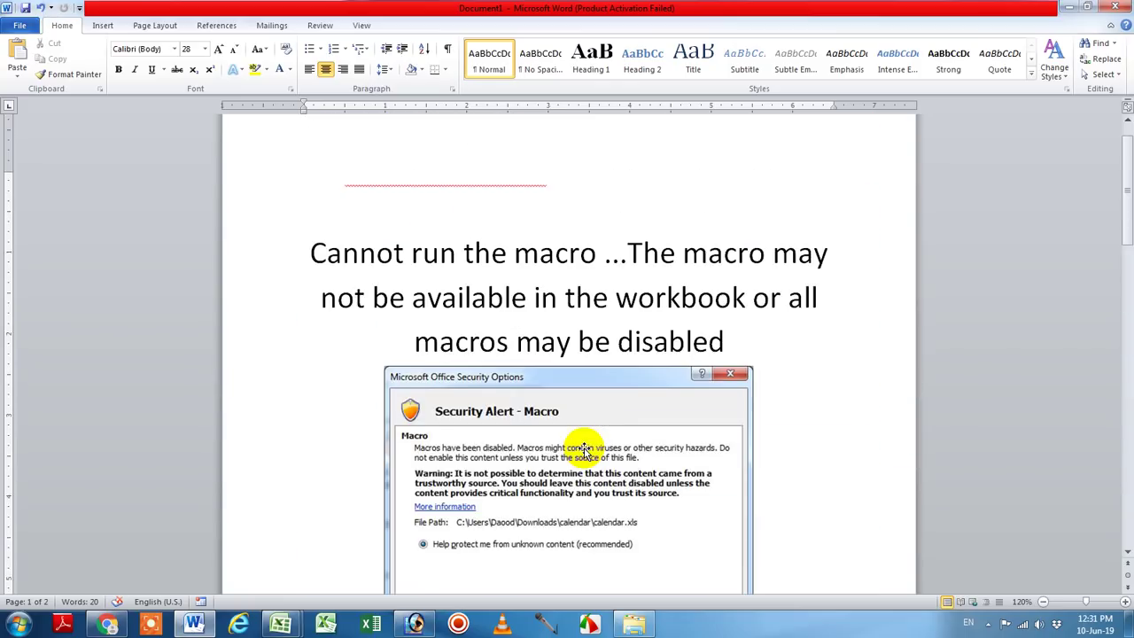
scroll(584, 449, up, 1)
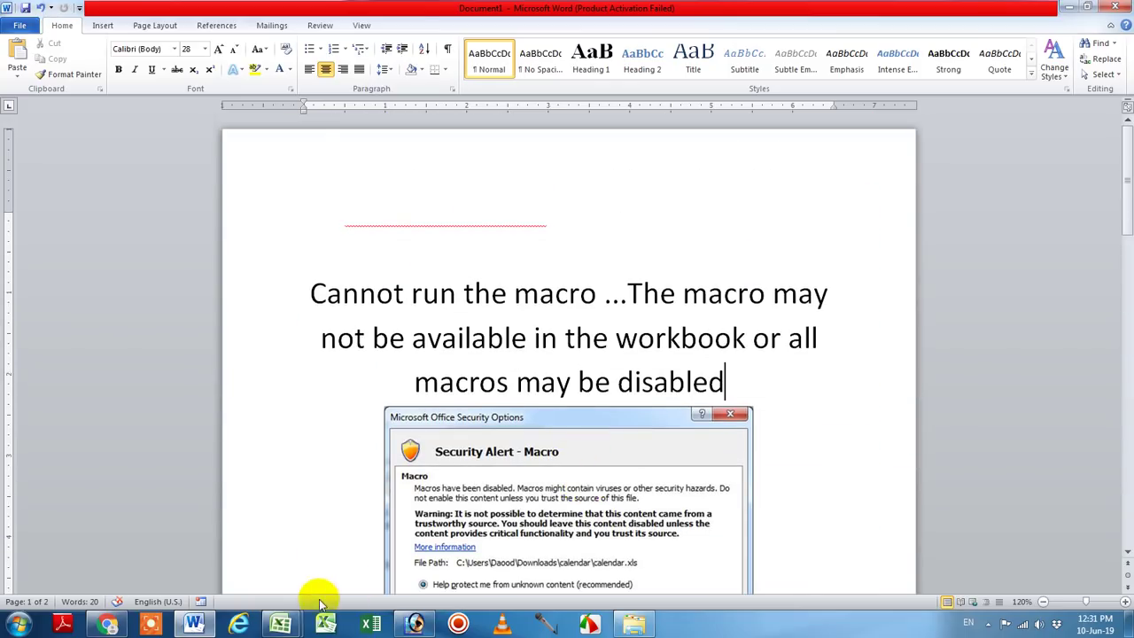
- Dismiss the calendar workbook's security alert, close the workbook, and relaunch Excel
right_click(280, 625)
click(283, 620)
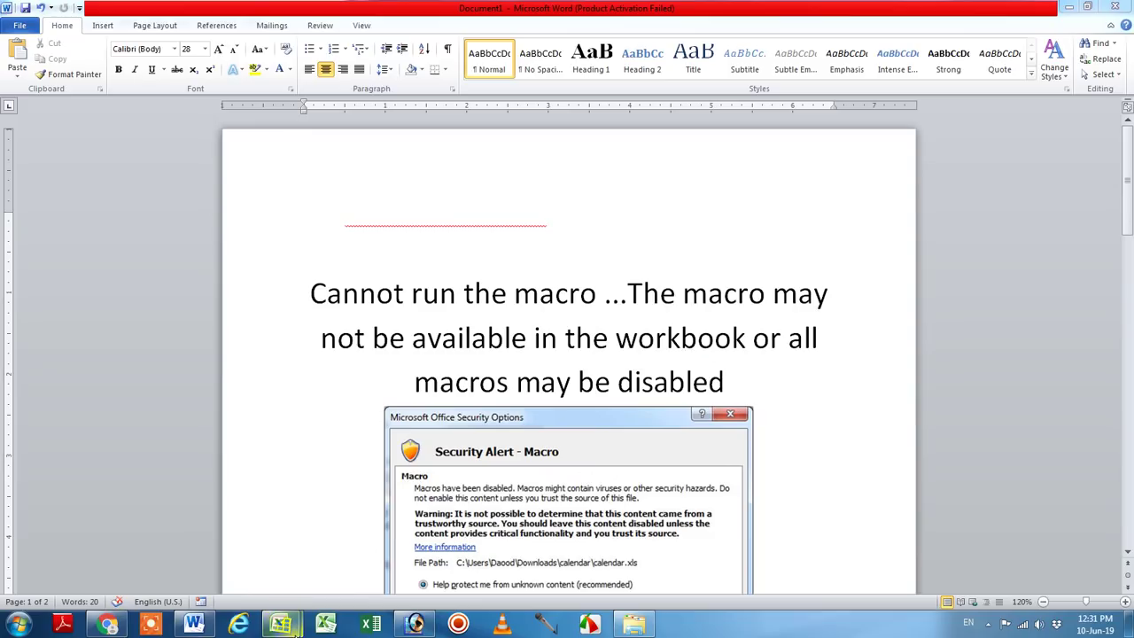
click(301, 588)
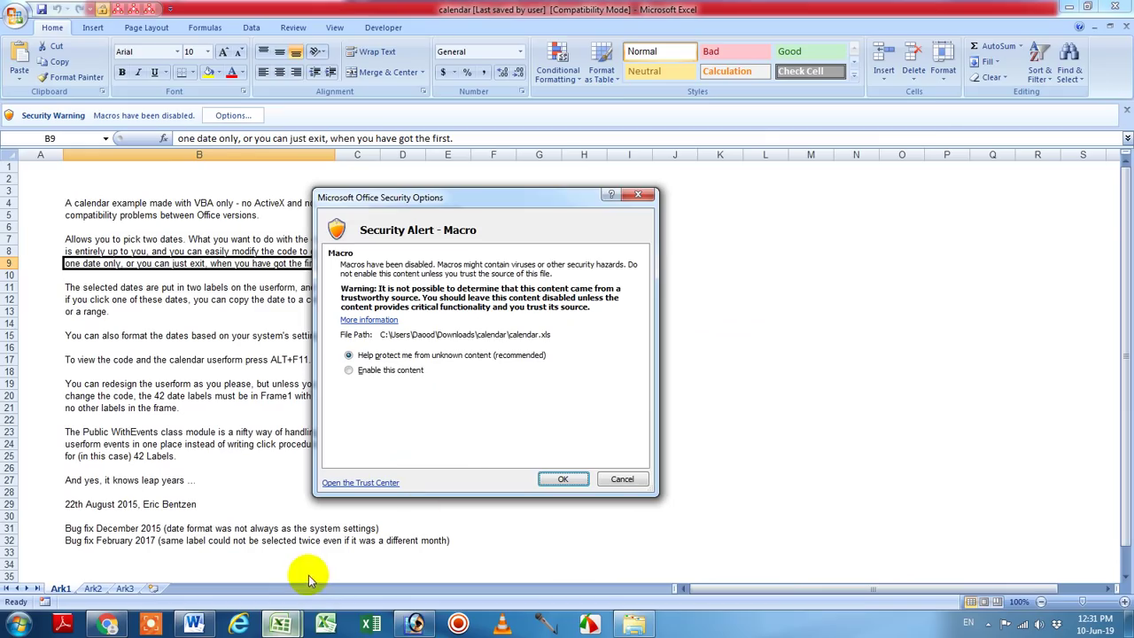
click(618, 480)
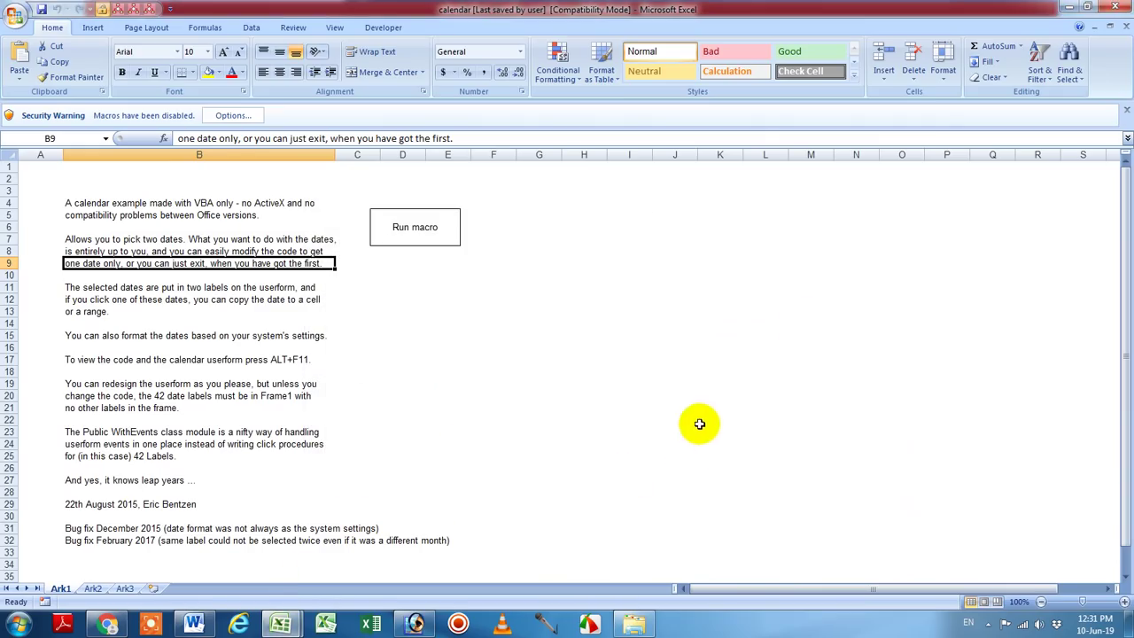
click(1128, 29)
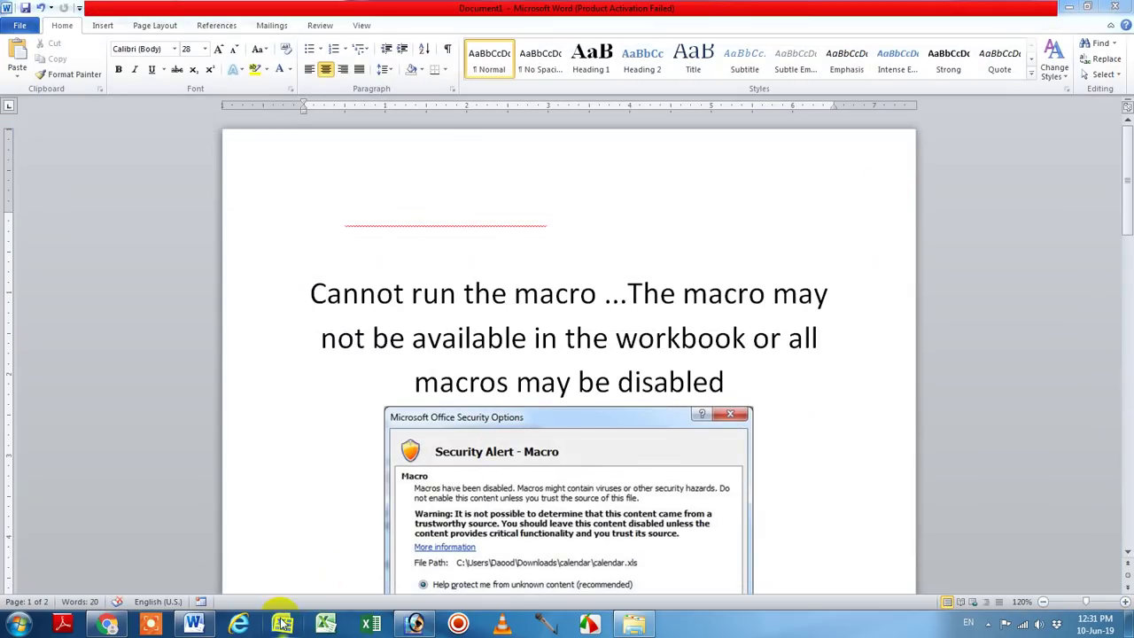
click(282, 625)
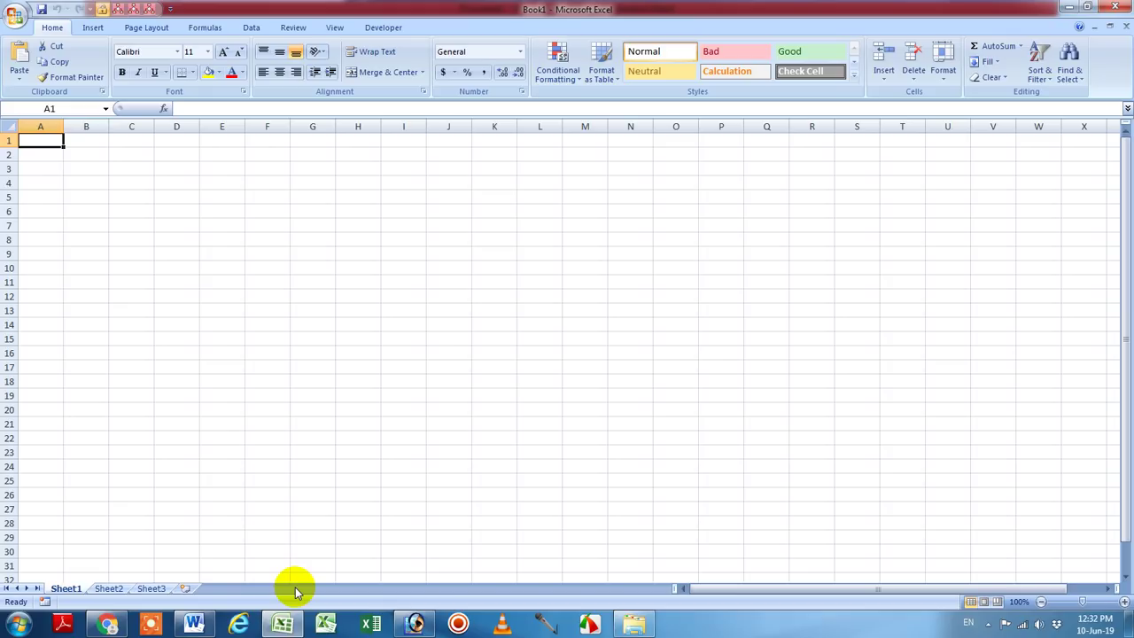
- Show the Developer tab, then open Excel Options at the Trust Center page
click(381, 29)
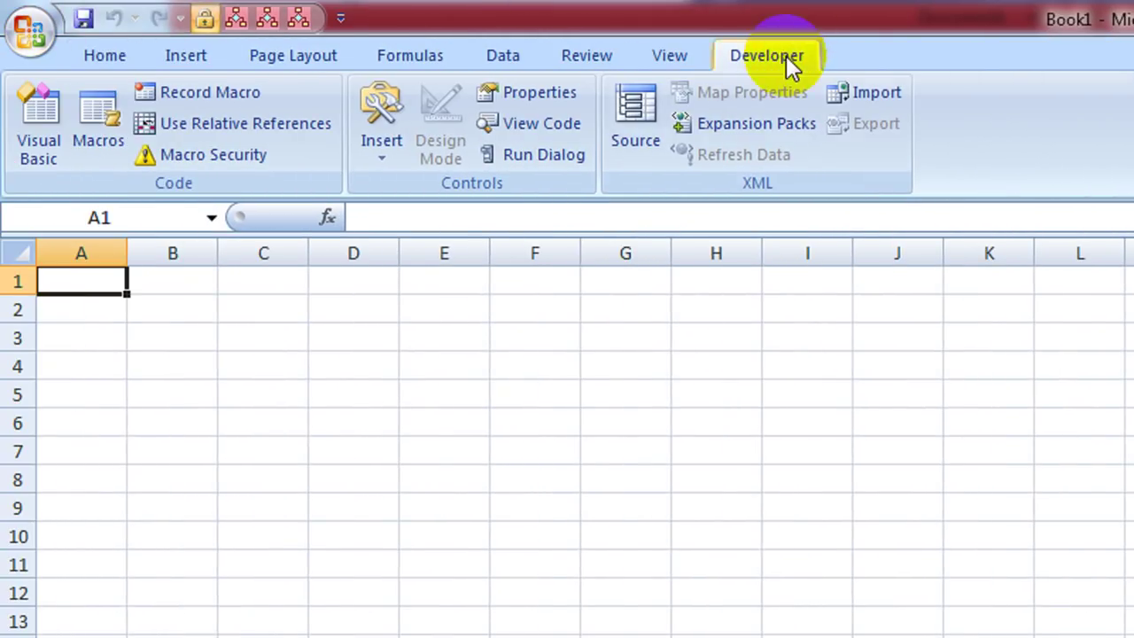
click(787, 55)
click(33, 34)
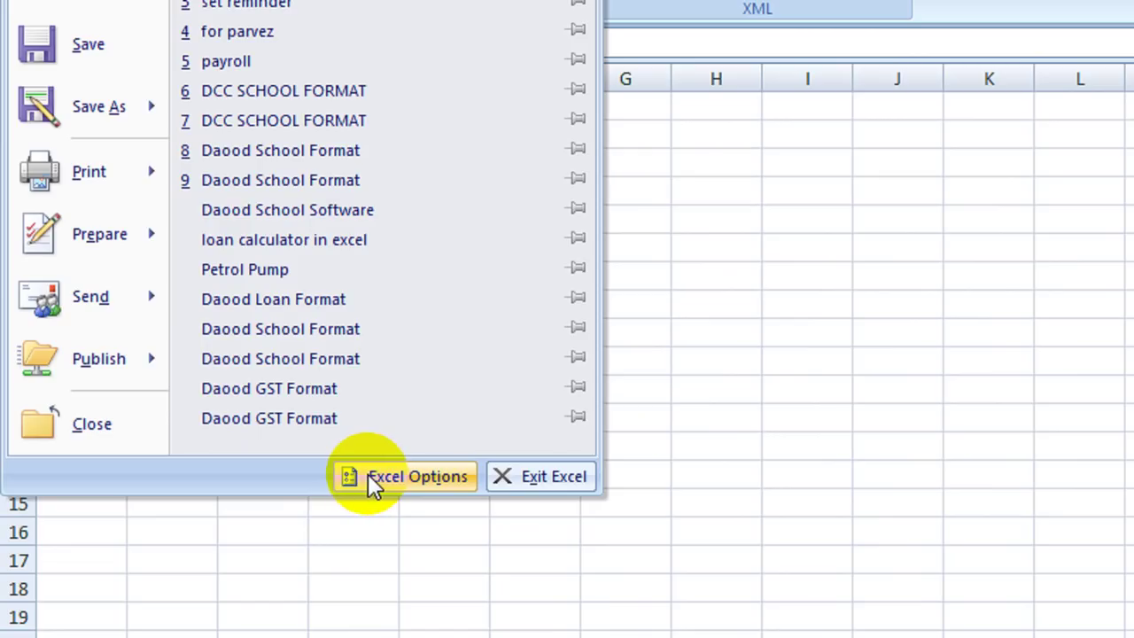
click(368, 474)
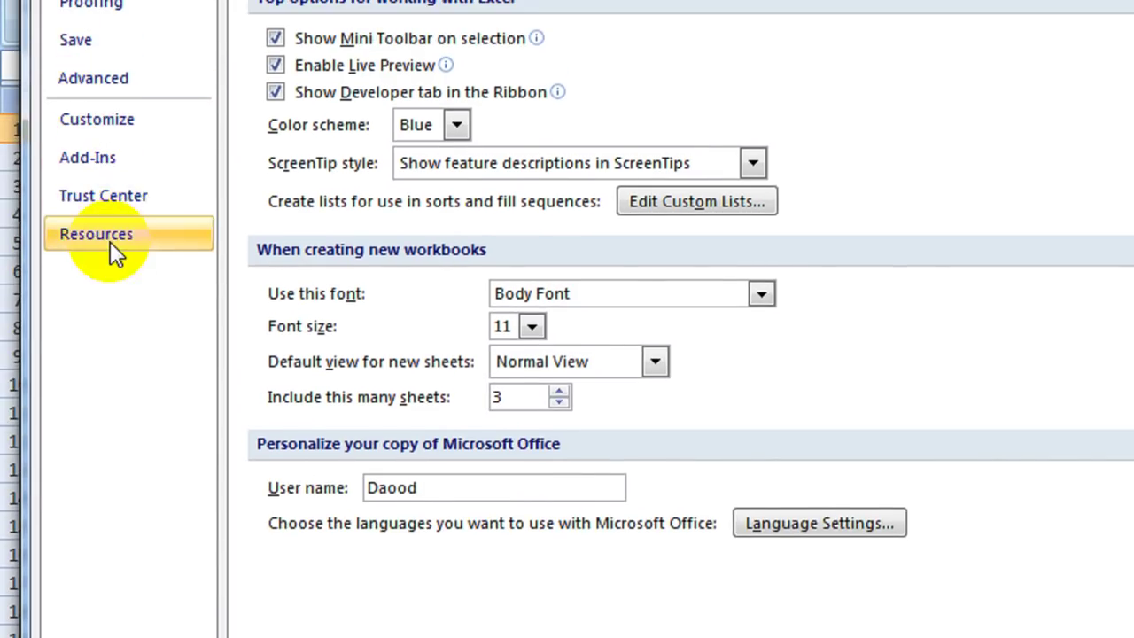
click(118, 201)
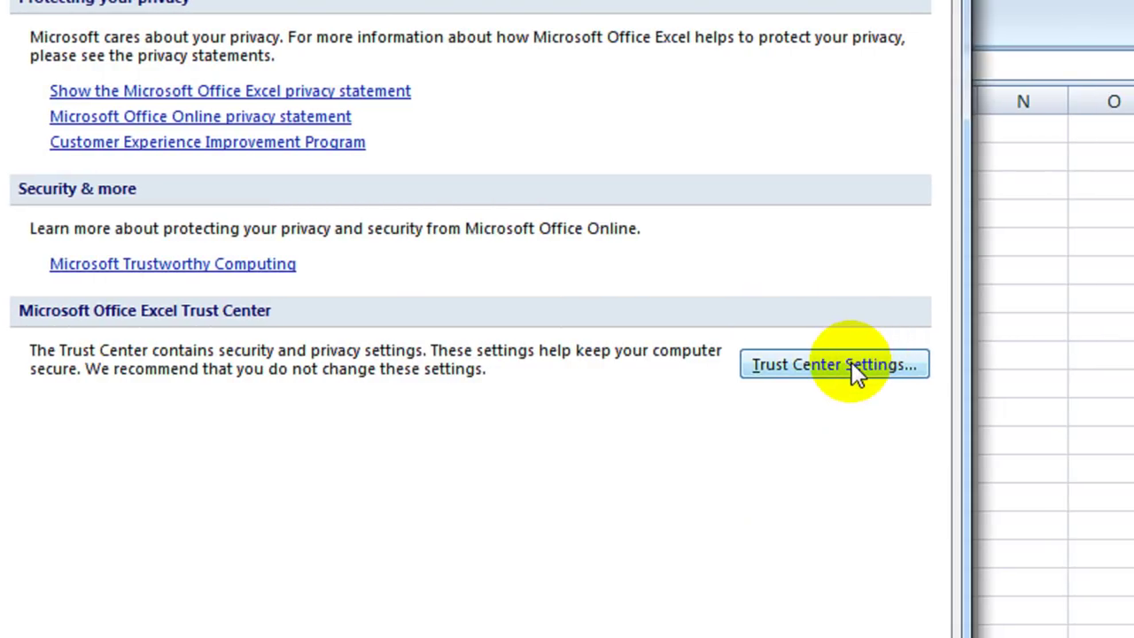
- In Trust Center Settings, enable all macros and trust access to the VBA project object model
click(852, 362)
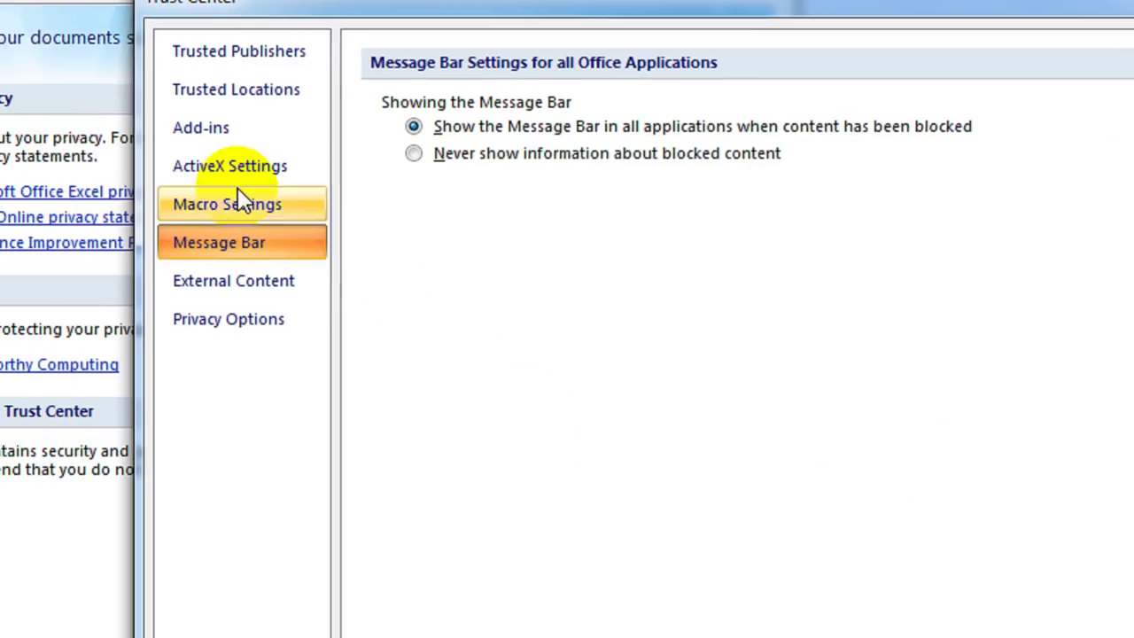
click(239, 200)
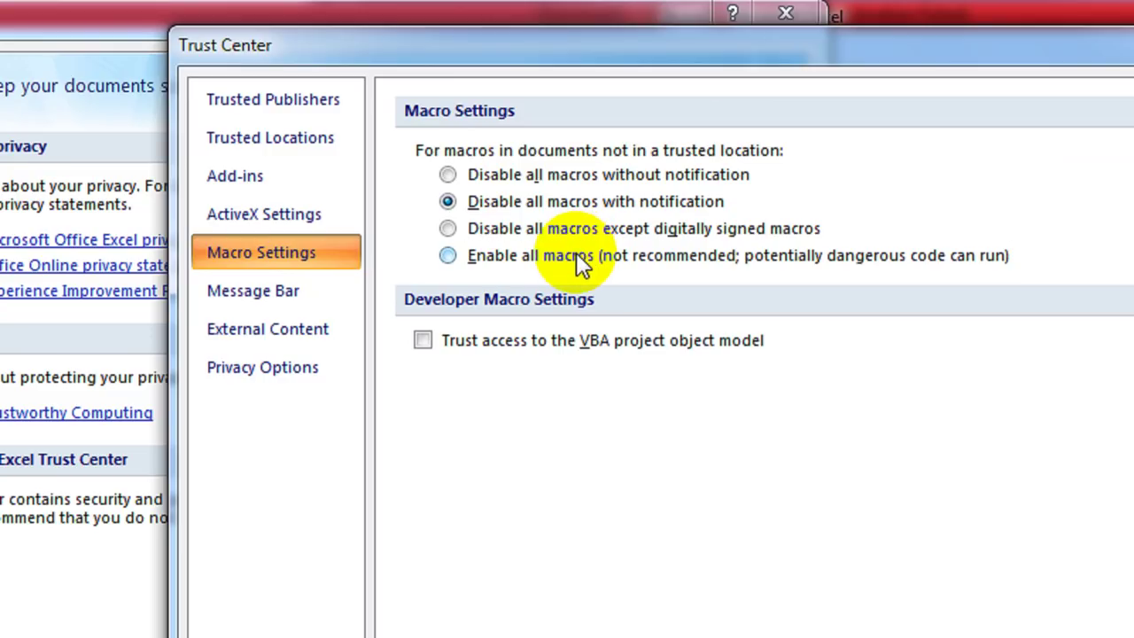
click(576, 254)
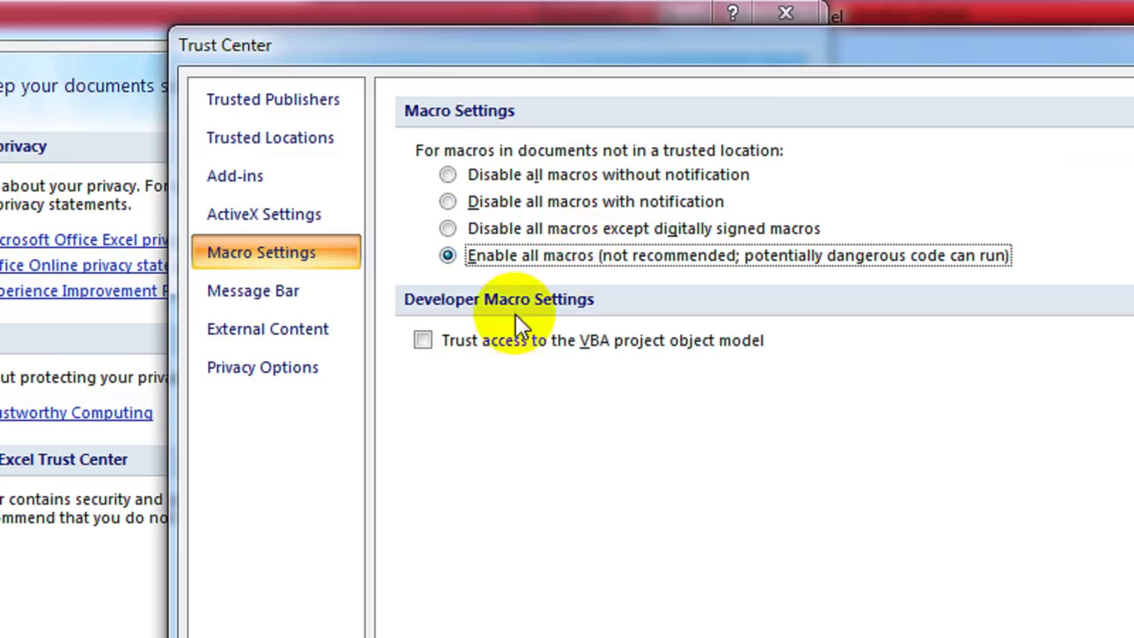
click(428, 345)
- Enable all ActiveX controls with Safe mode on, then apply and close the settings
click(315, 222)
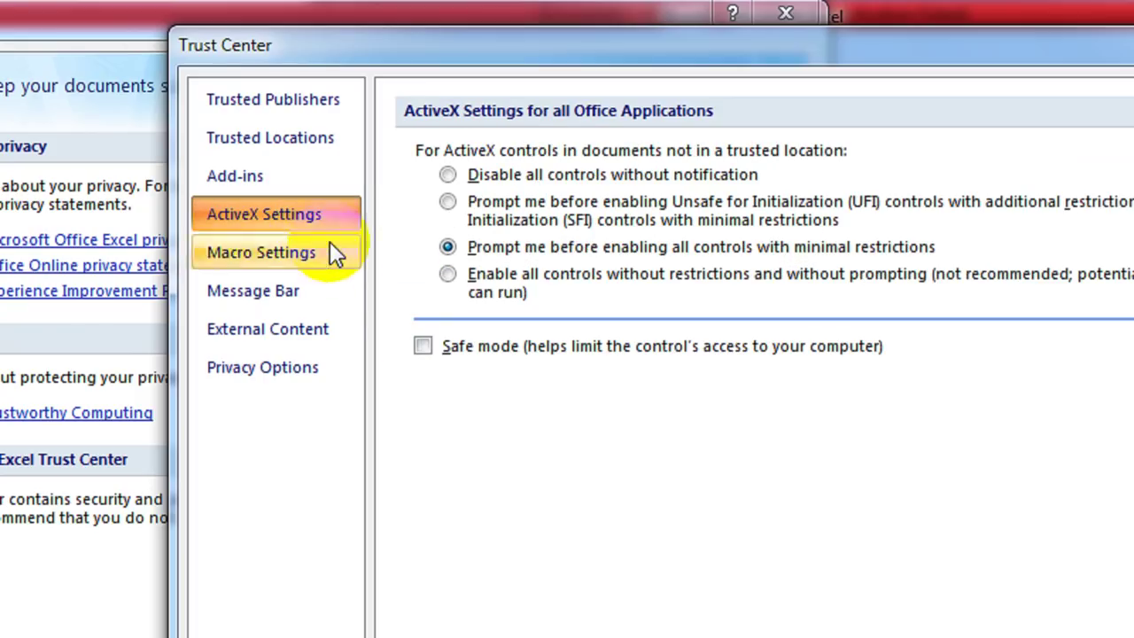
click(479, 277)
click(422, 345)
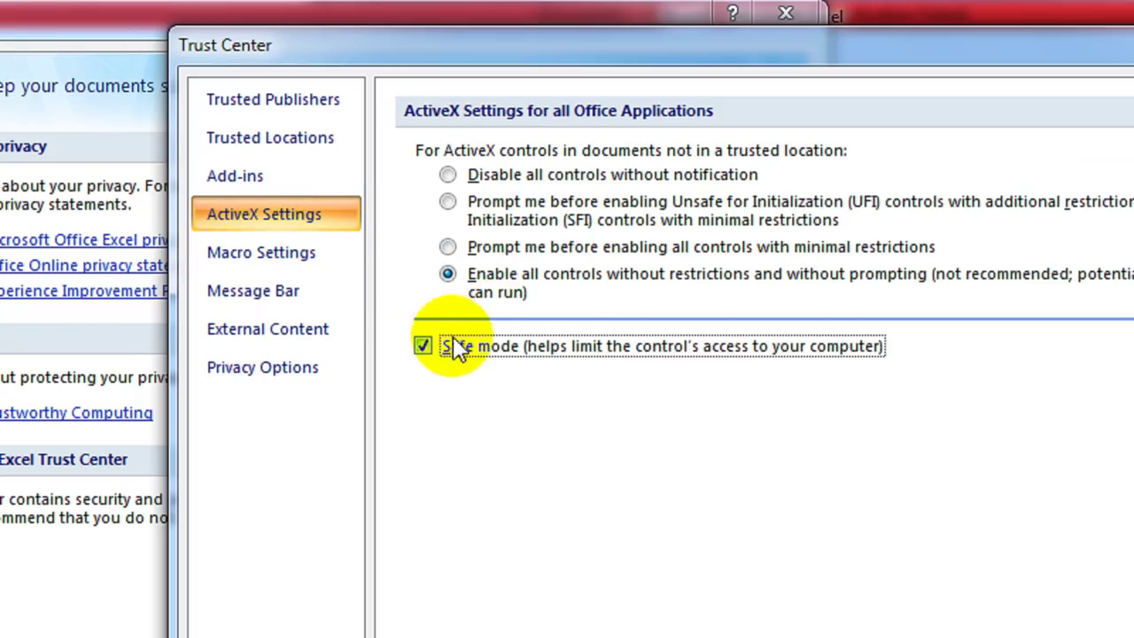
click(323, 104)
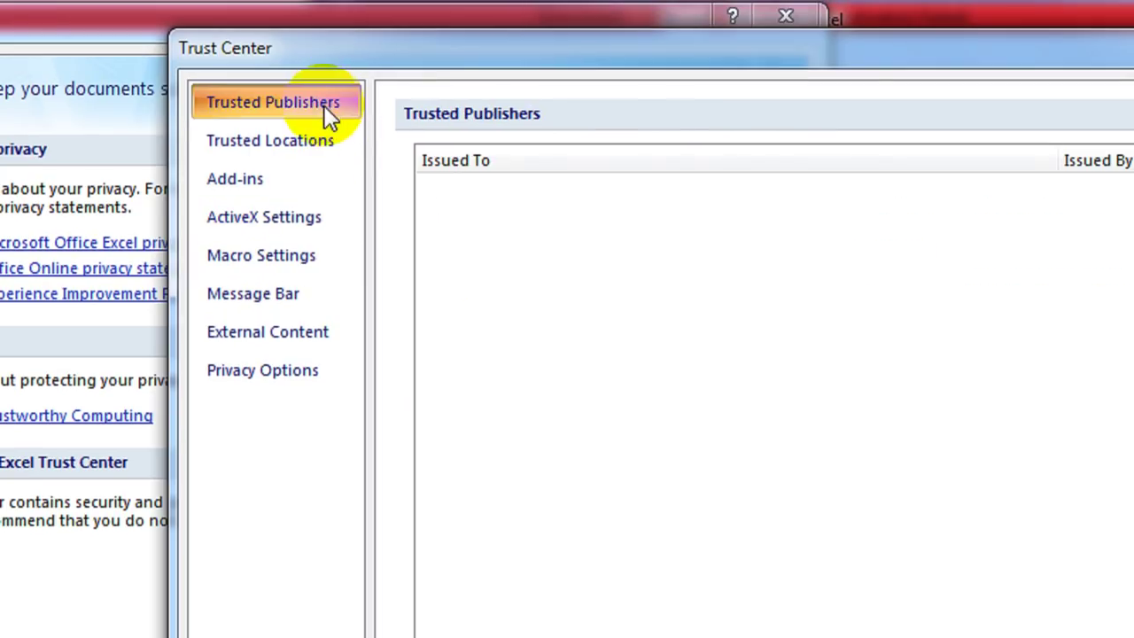
click(323, 144)
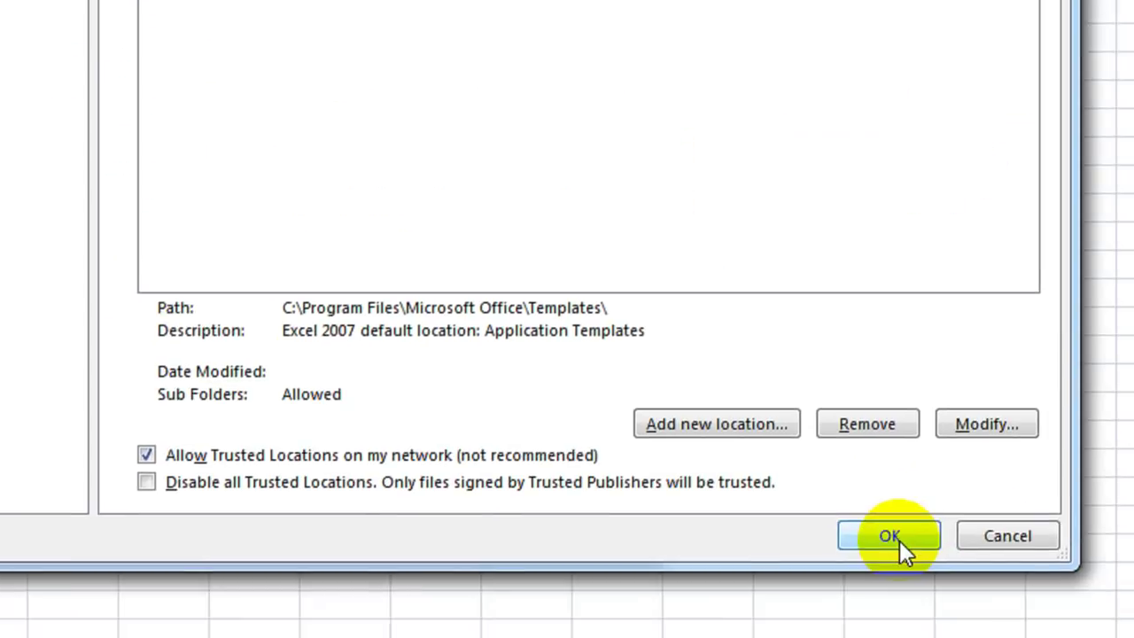
click(899, 538)
click(437, 530)
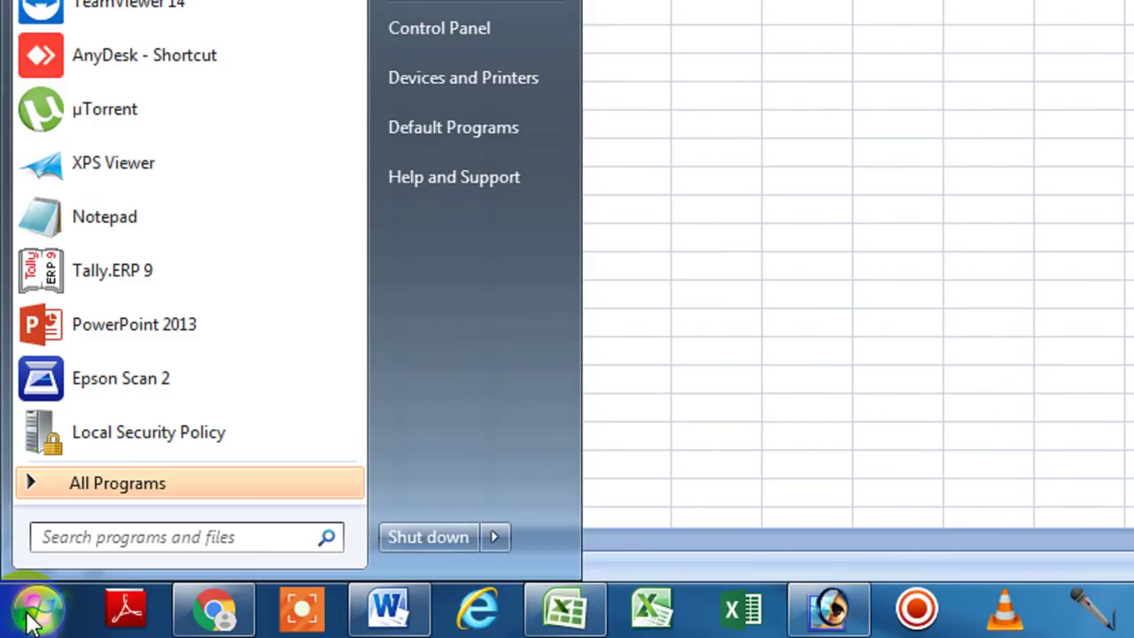
- Return to the blank Excel sheet and enter regedit in the Run box
click(34, 620)
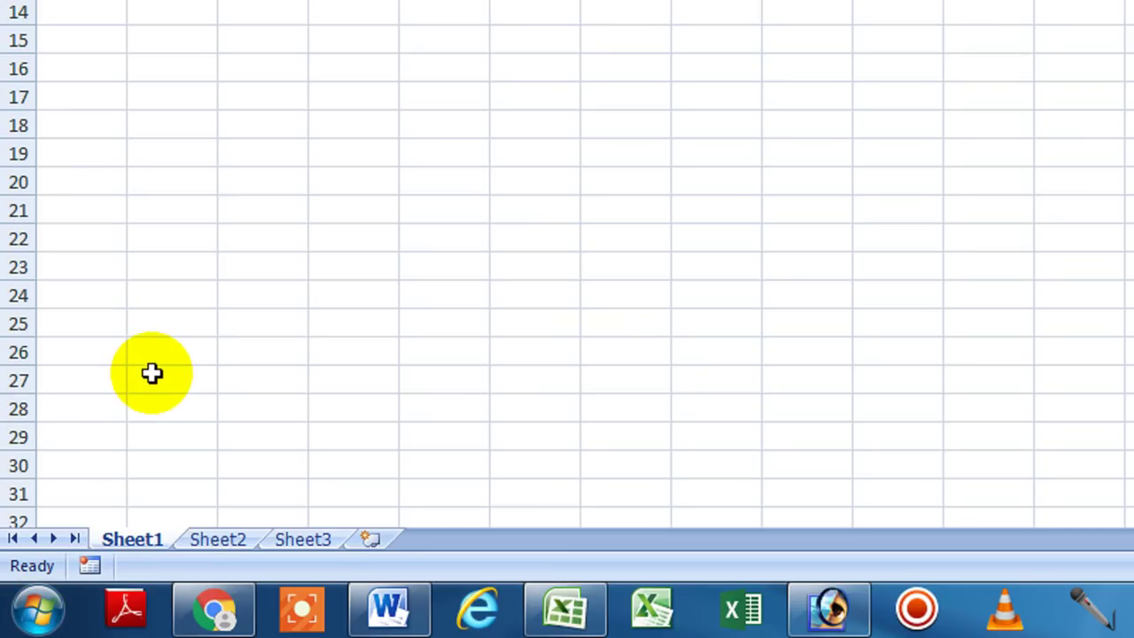
key(super+r)
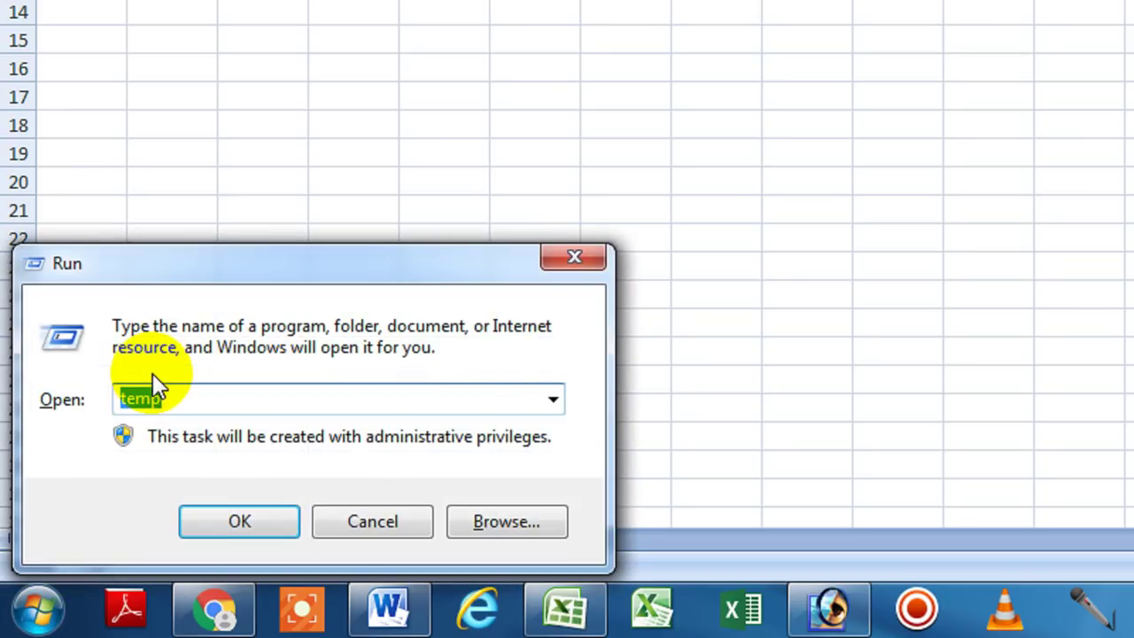
key(BackSpace)
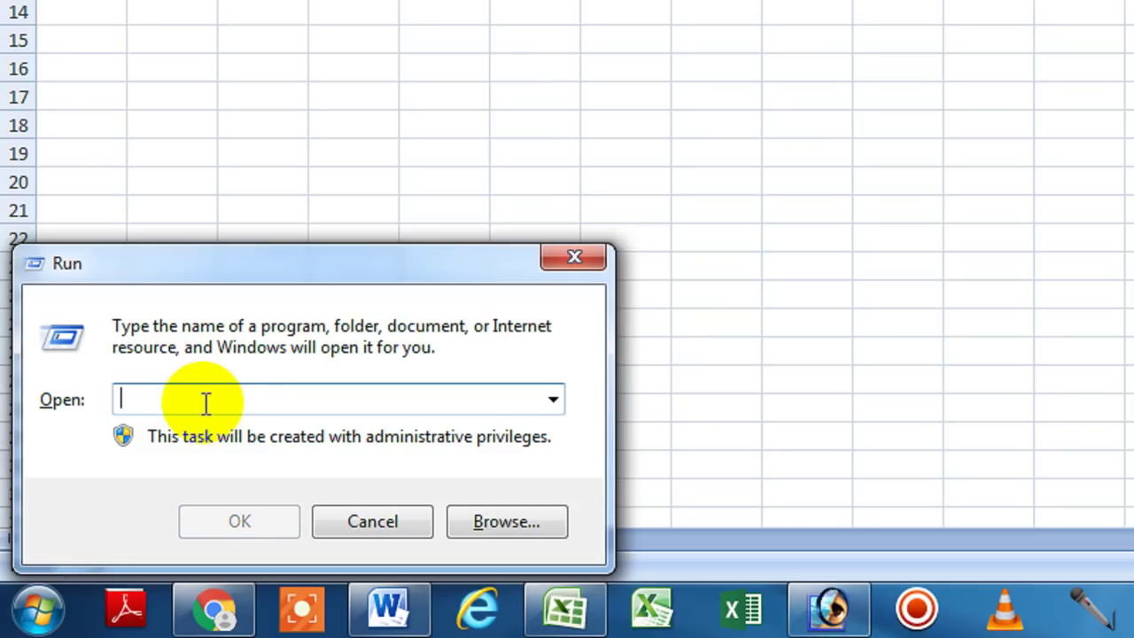
text(re)
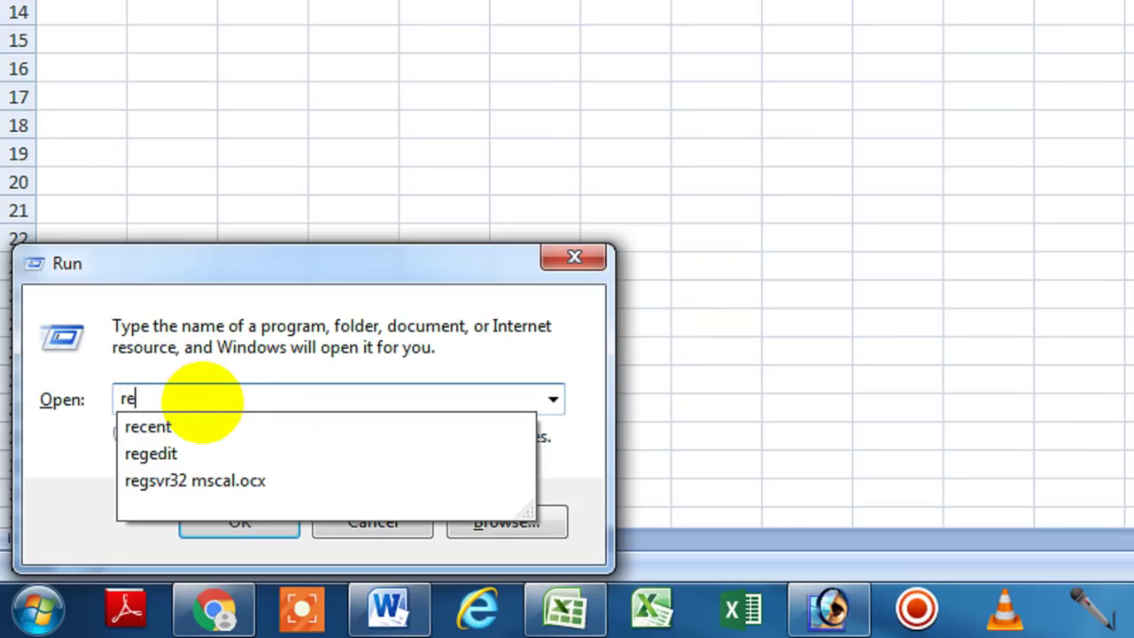
text(ged)
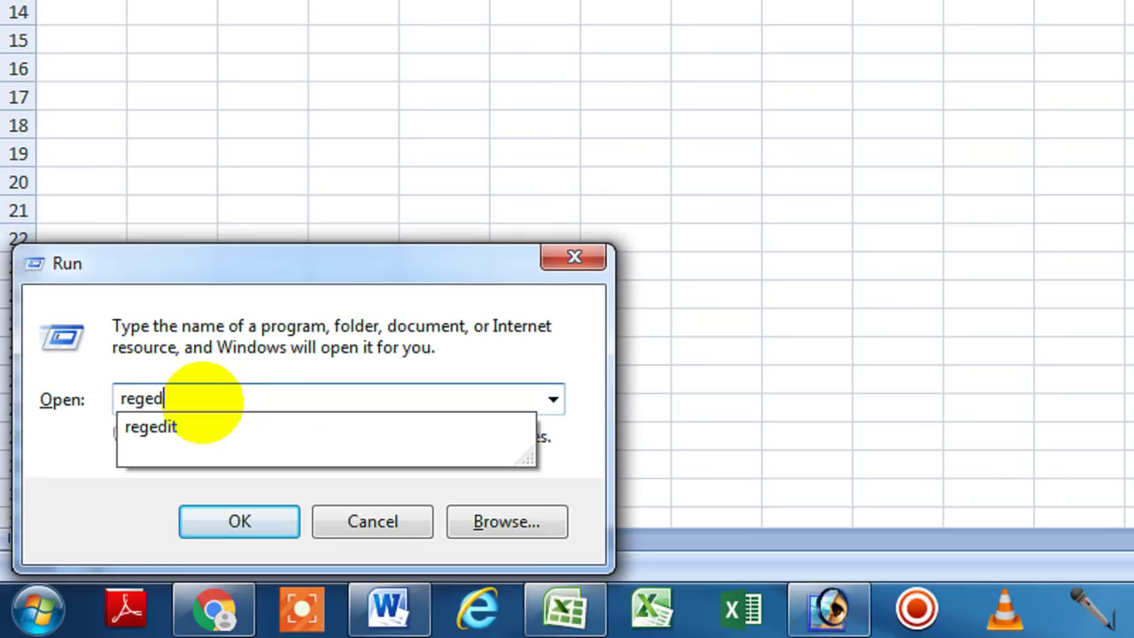
text(it)
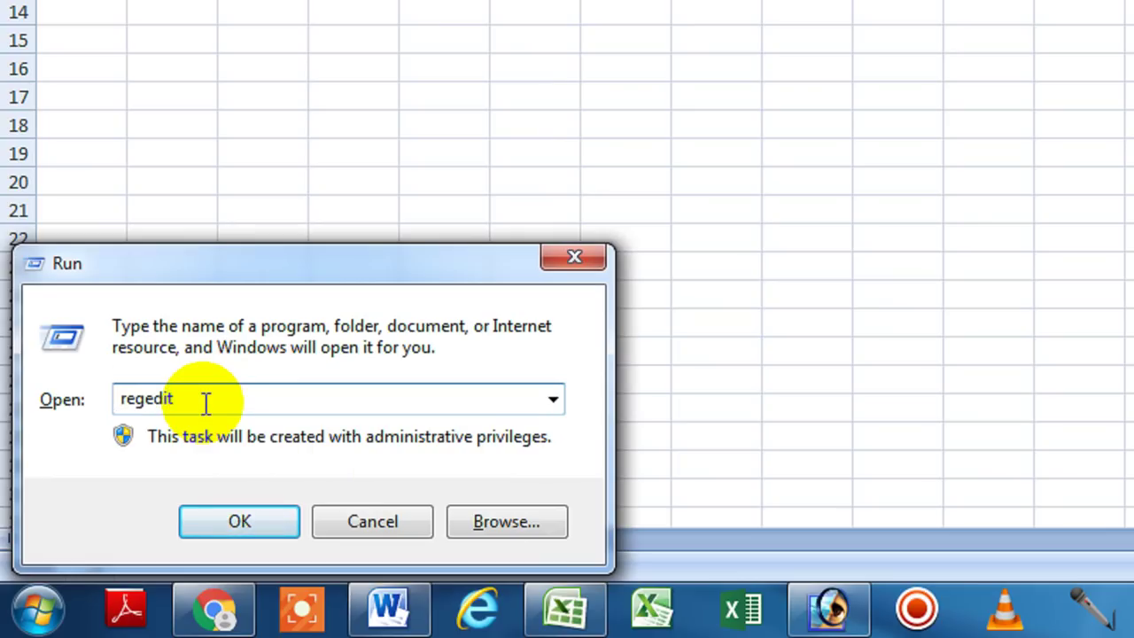
- Launch Registry Editor, collapse the tree to the top hives, and select HKEY_CURRENT_USER
click(262, 516)
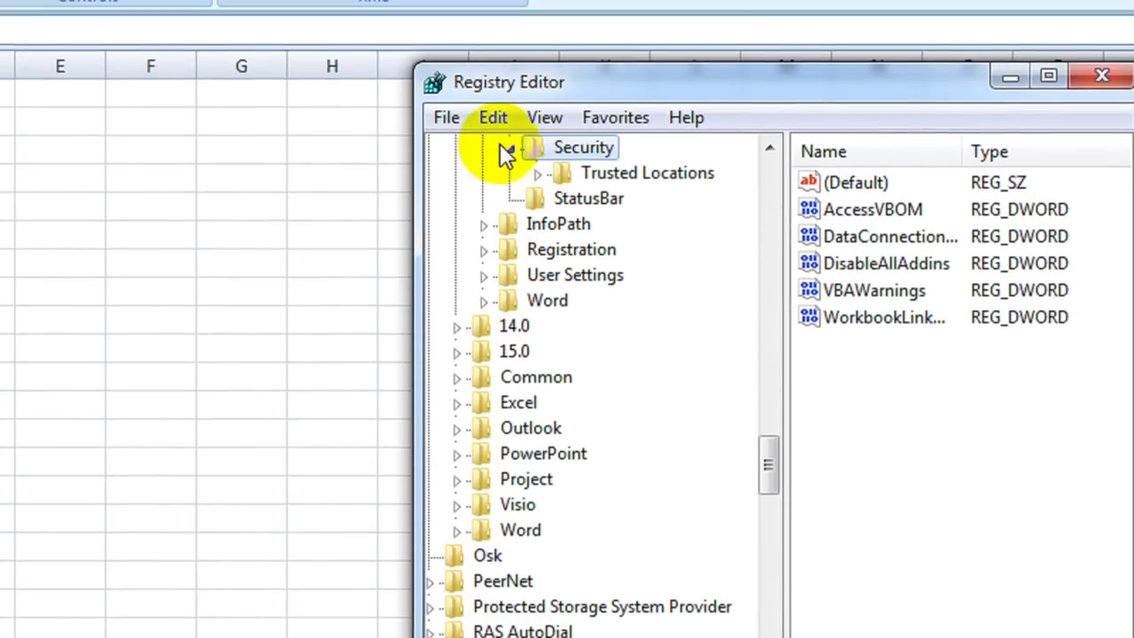
click(505, 149)
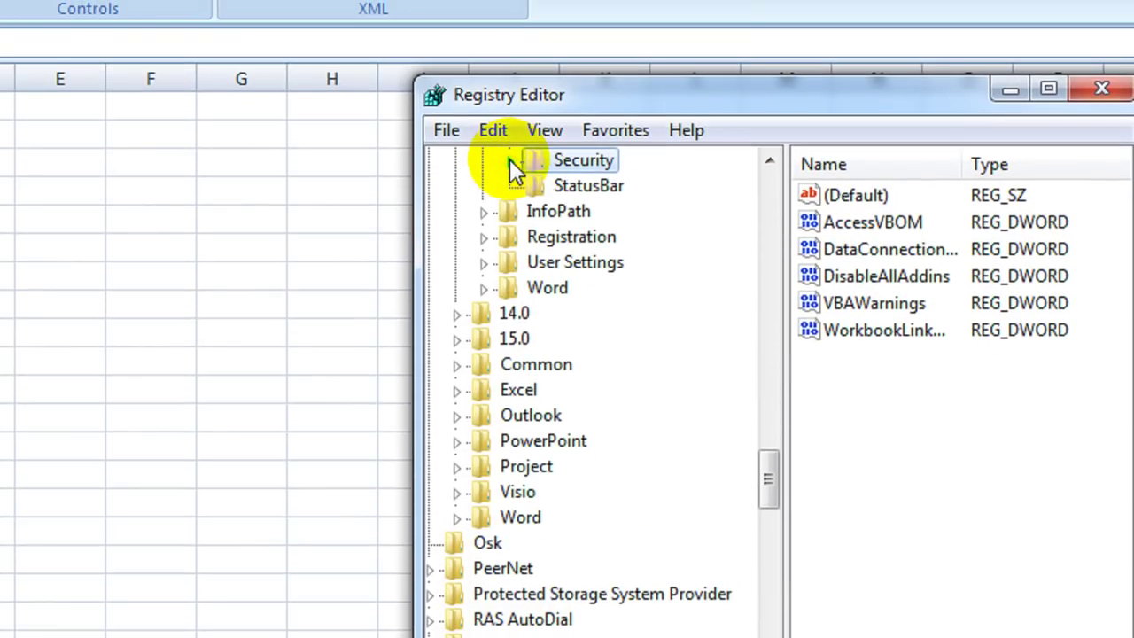
key(Left)
key(Left)
key(Left)
key(Left)
key(Left)
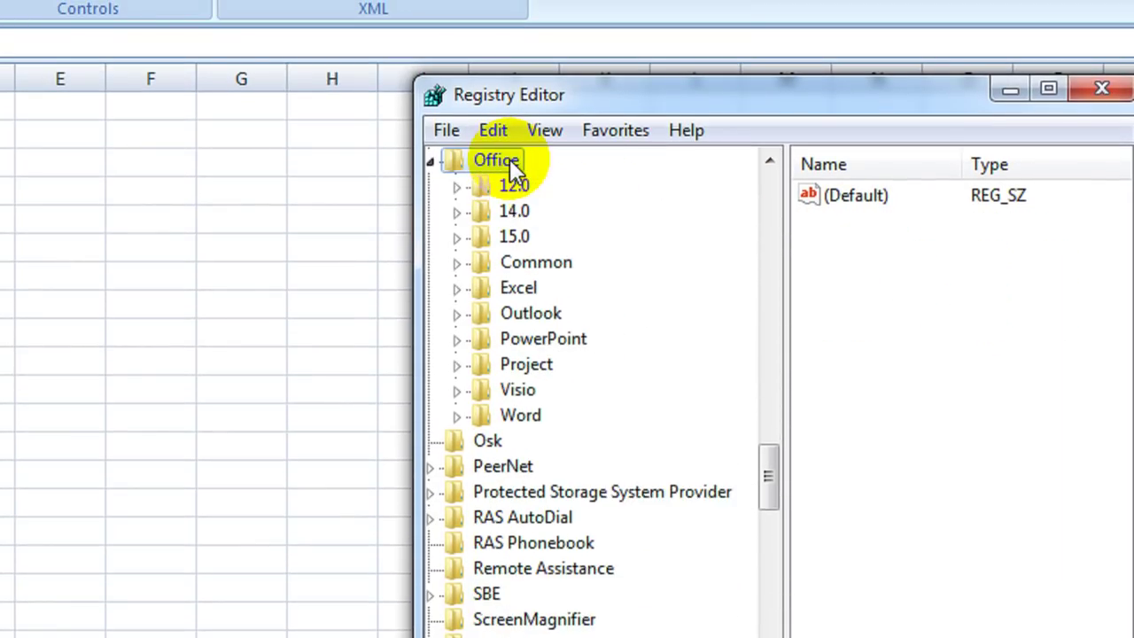
key(Left)
key(Left)
key(Left)
key(Left)
key(Left)
key(Left)
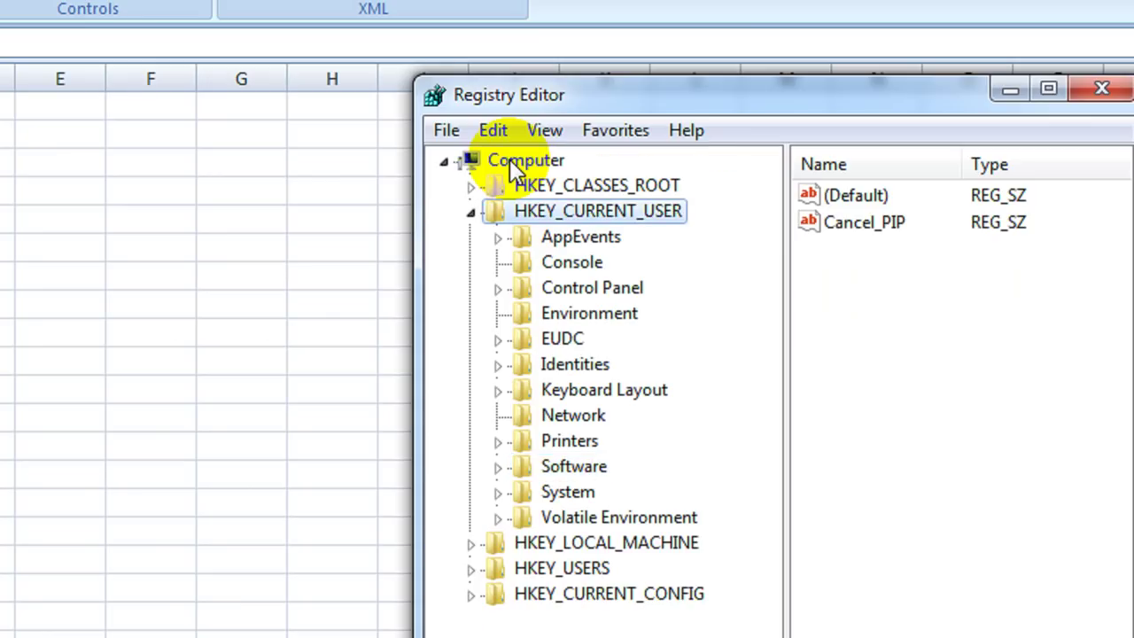
key(Left)
click(652, 244)
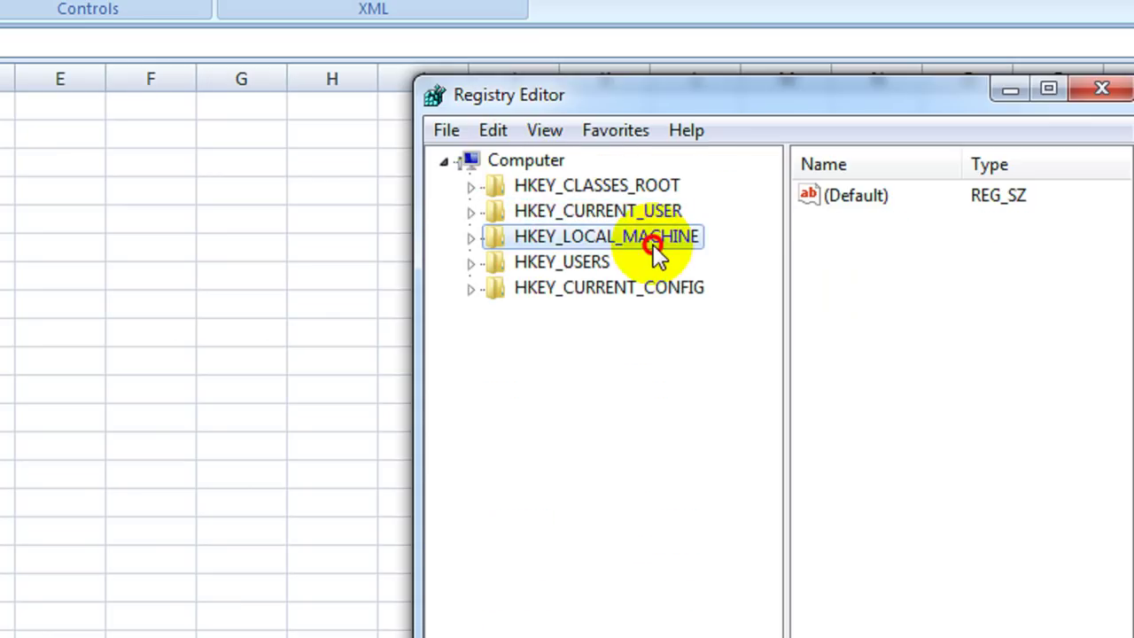
click(611, 289)
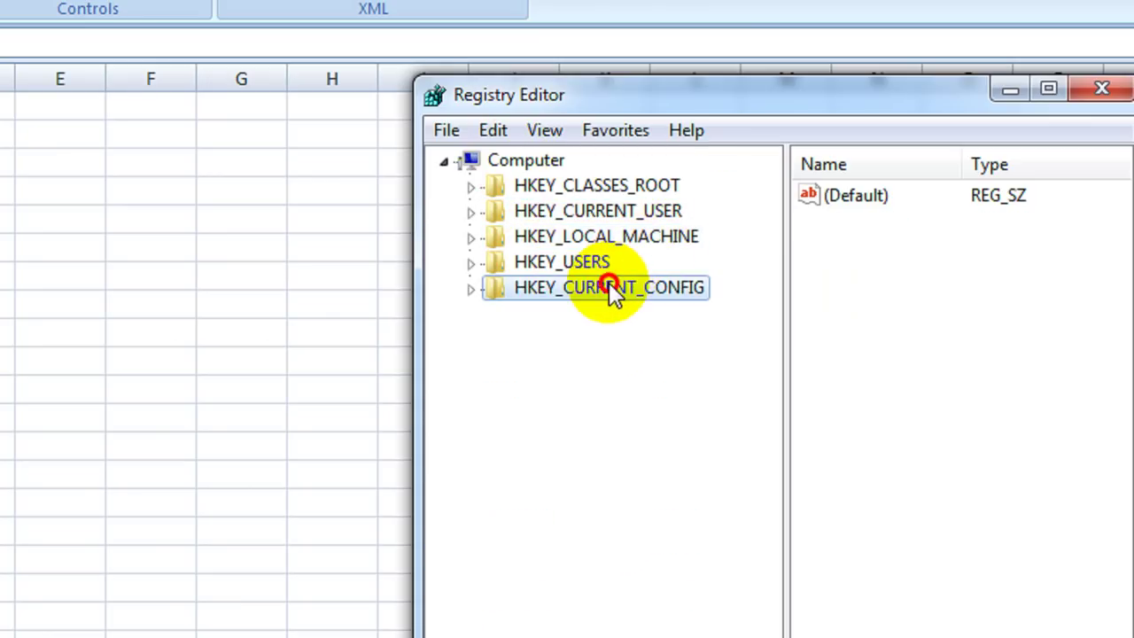
click(592, 214)
drag(601, 146, 397, 158)
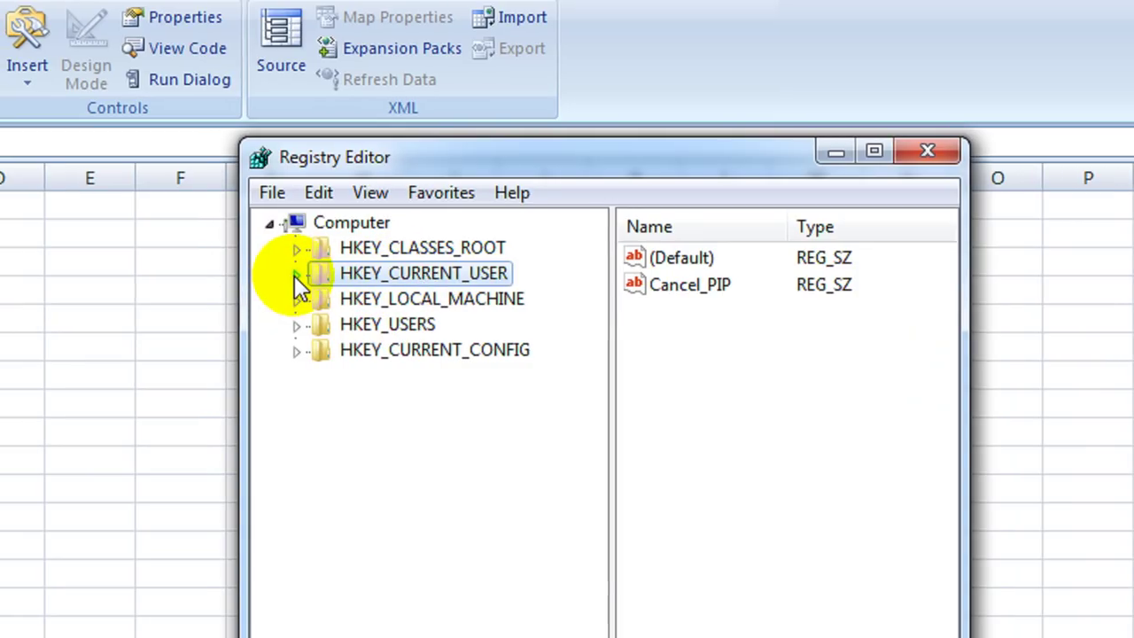
- Expand HKEY_CURRENT_USER > Software > Microsoft and scroll down to the Office subkey
click(296, 275)
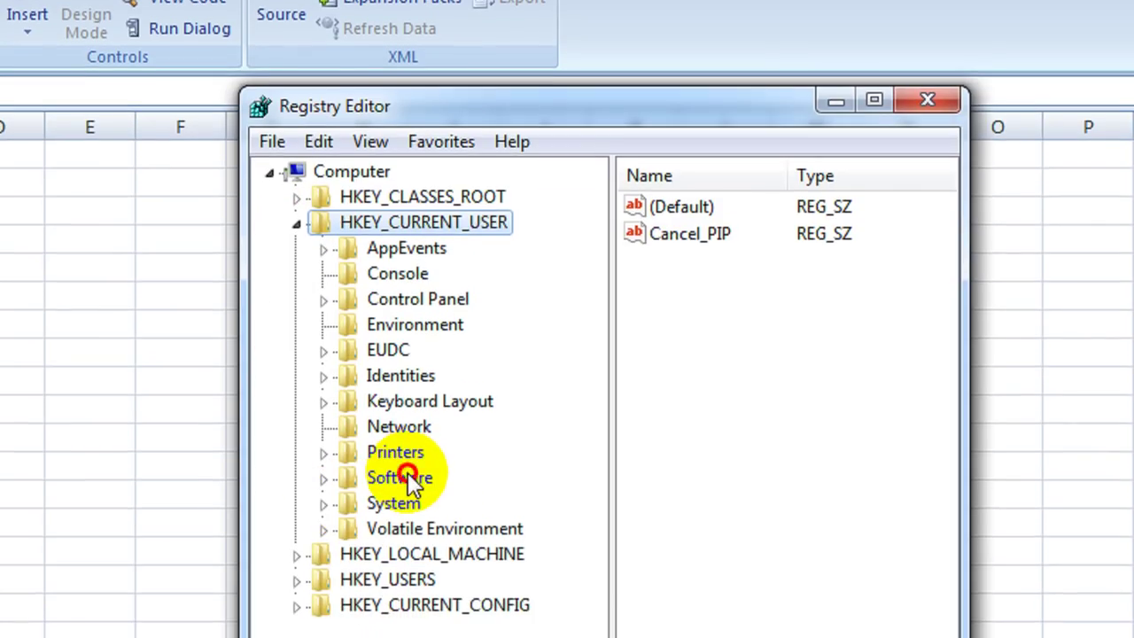
click(407, 477)
click(323, 477)
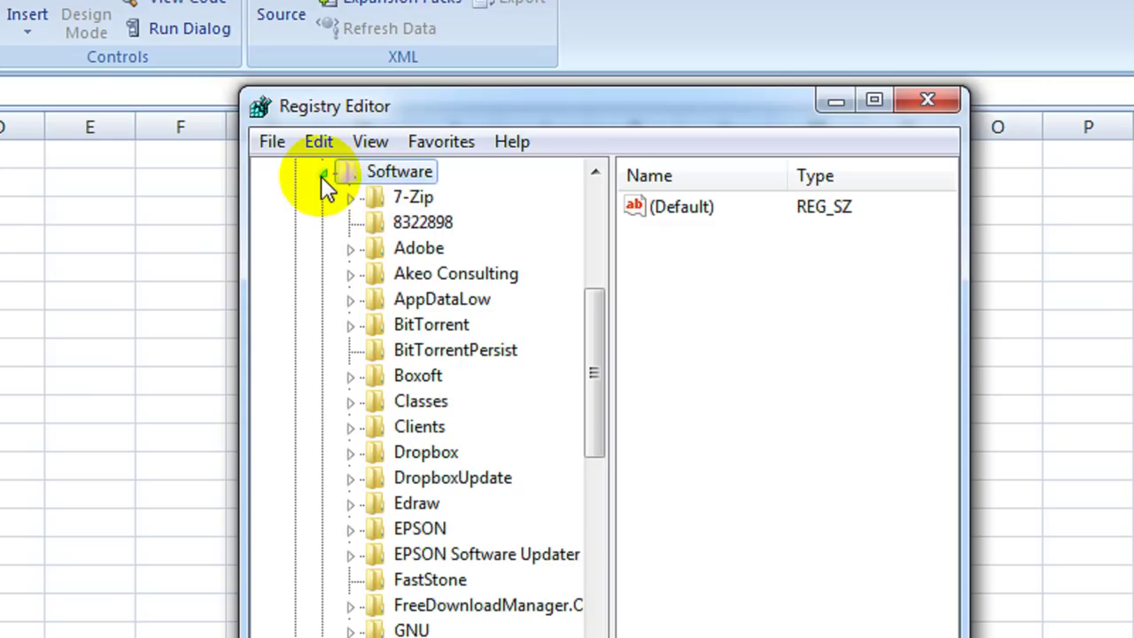
scroll(410, 363, down, 1)
scroll(420, 386, down, 1)
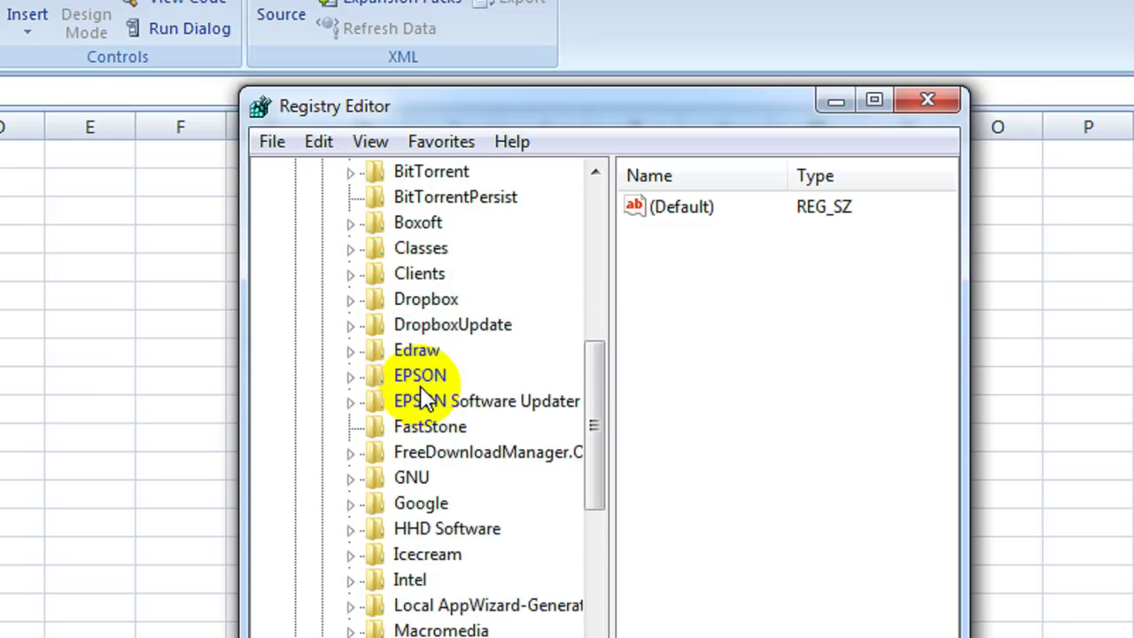
scroll(422, 391, down, 1)
scroll(422, 391, down, 2)
scroll(447, 403, down, 2)
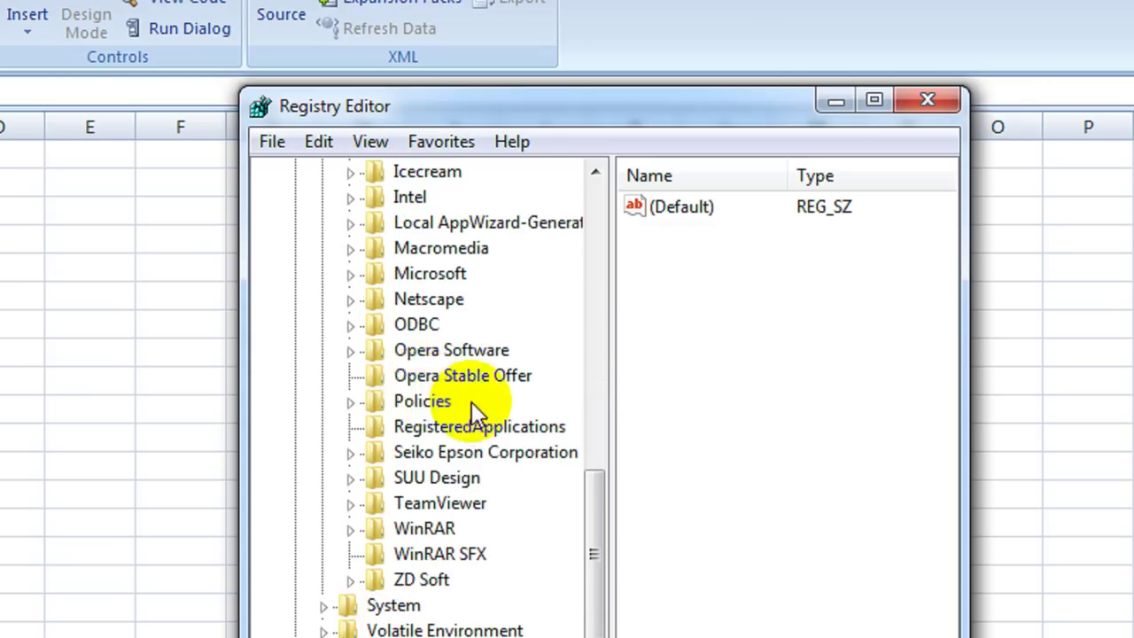
click(436, 276)
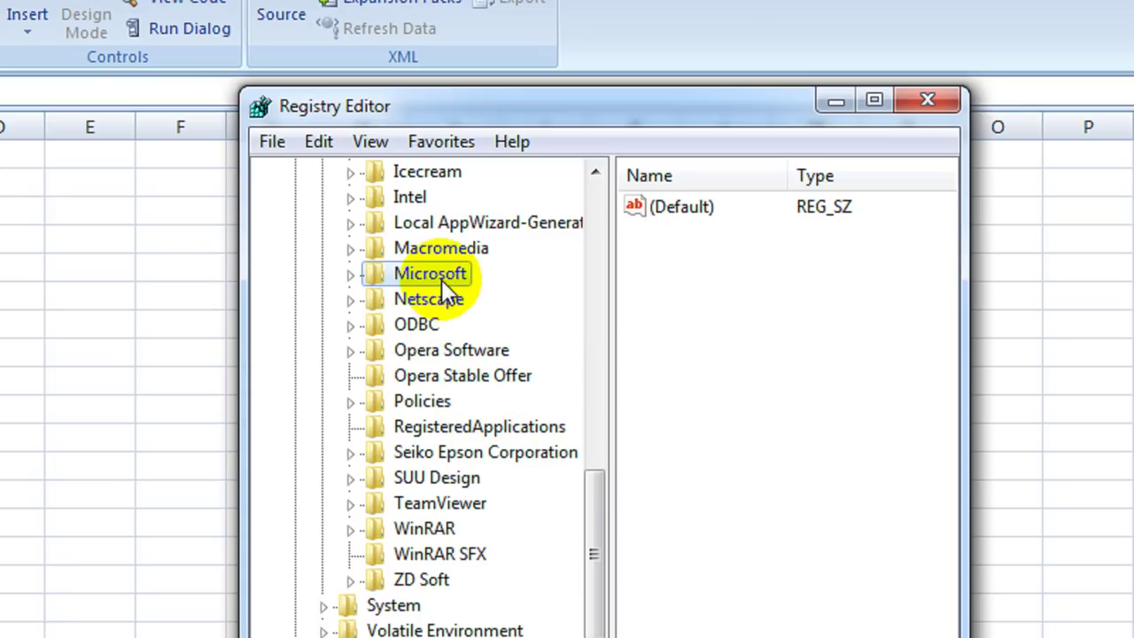
click(351, 277)
scroll(510, 353, down, 1)
scroll(509, 356, down, 3)
scroll(510, 357, down, 2)
scroll(509, 357, down, 2)
scroll(509, 357, down, 3)
scroll(509, 357, down, 1)
scroll(509, 357, down, 1)
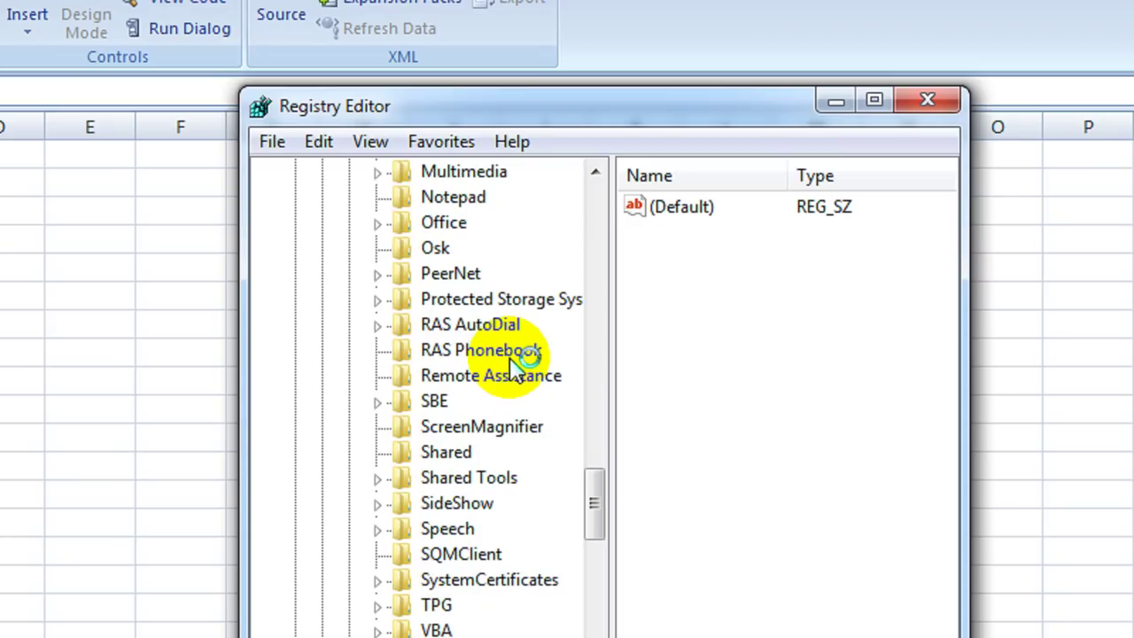
- Expand Office > 12.0 > Excel and select the Security key to view its values
click(447, 222)
click(378, 224)
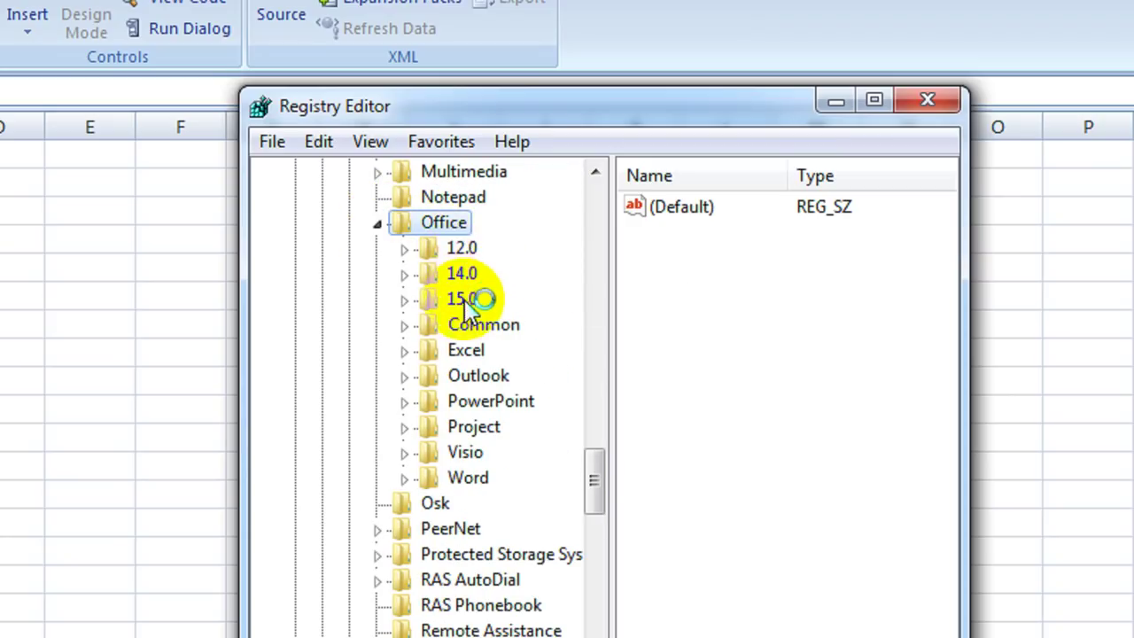
click(461, 248)
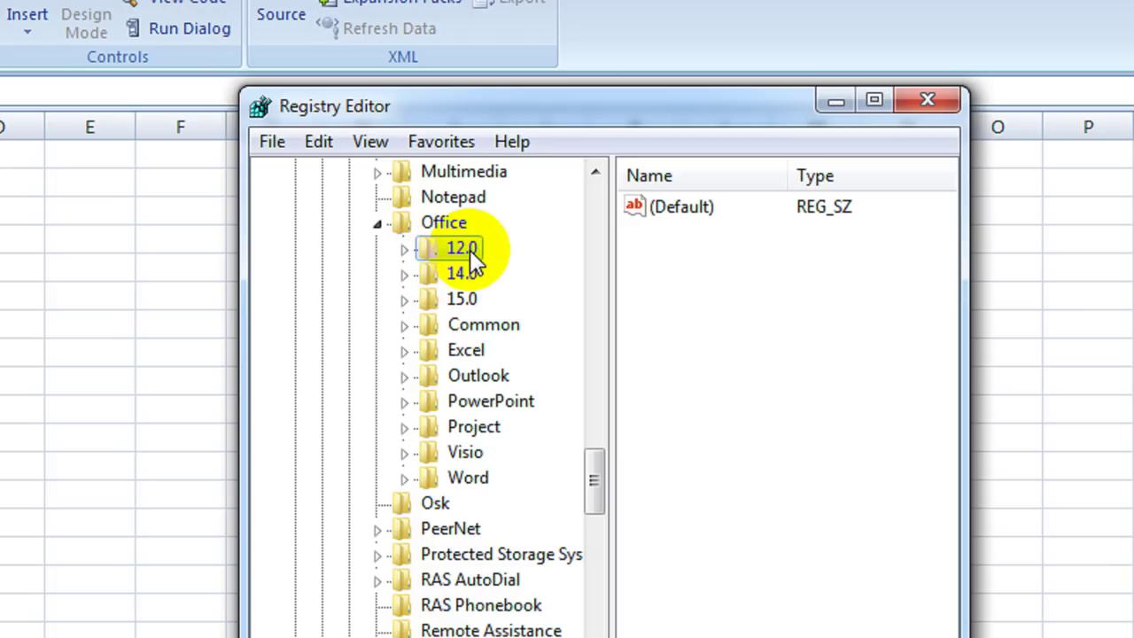
click(404, 250)
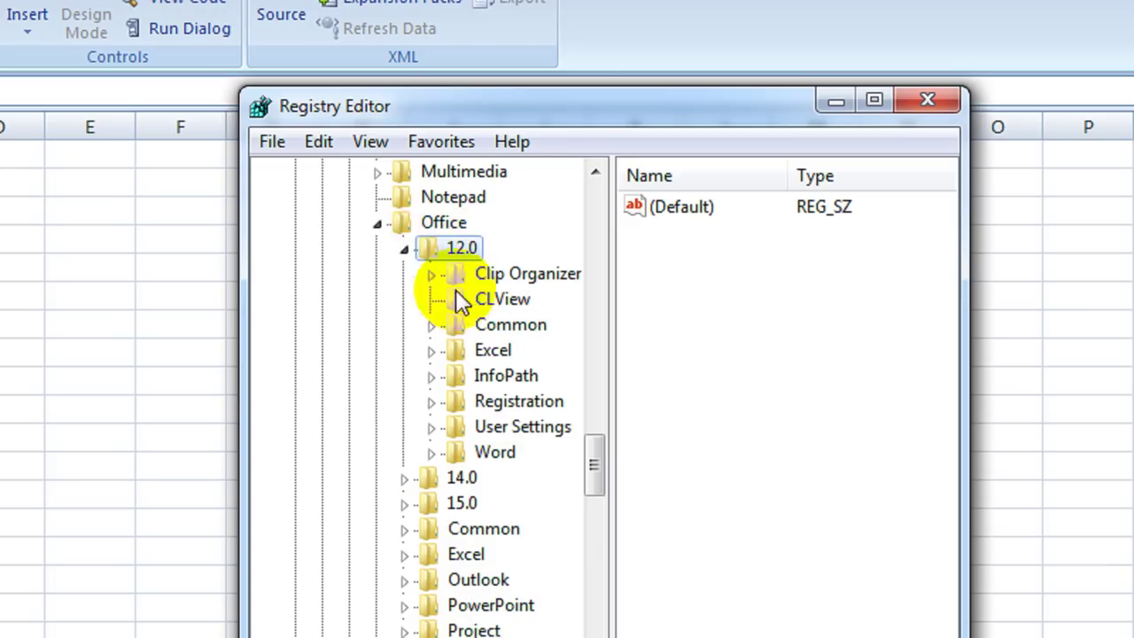
click(496, 351)
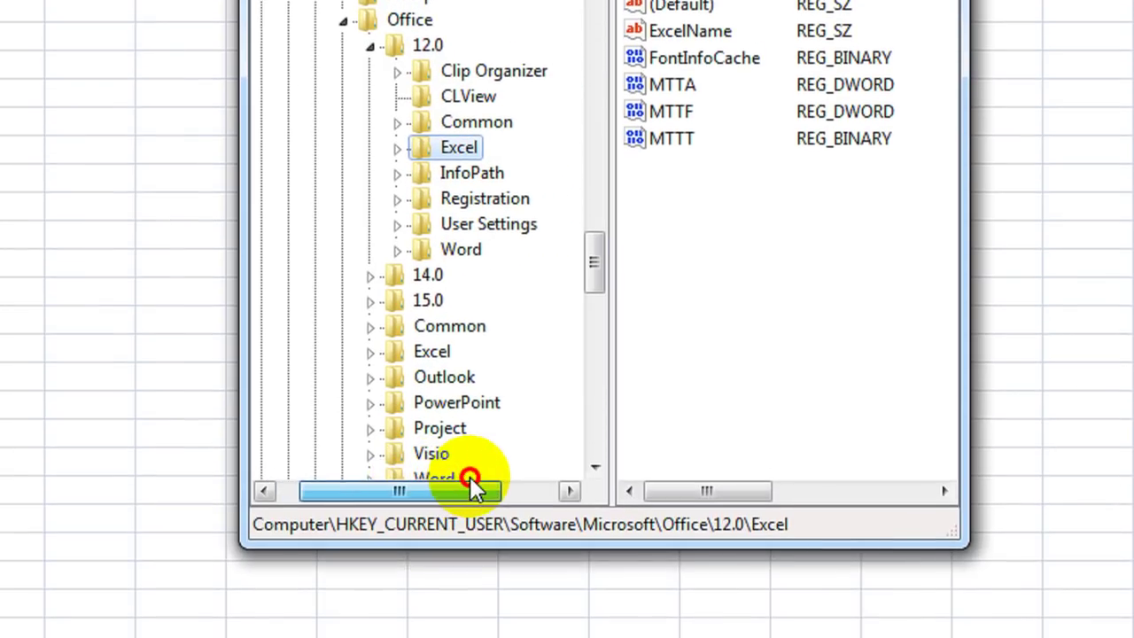
drag(469, 479, 481, 478)
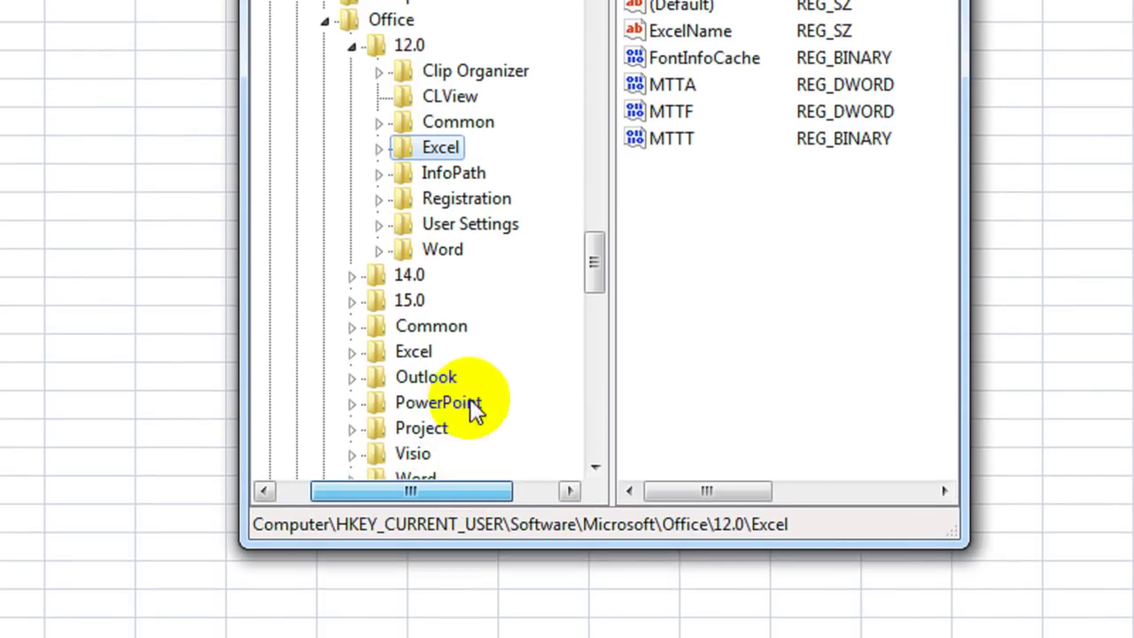
click(379, 163)
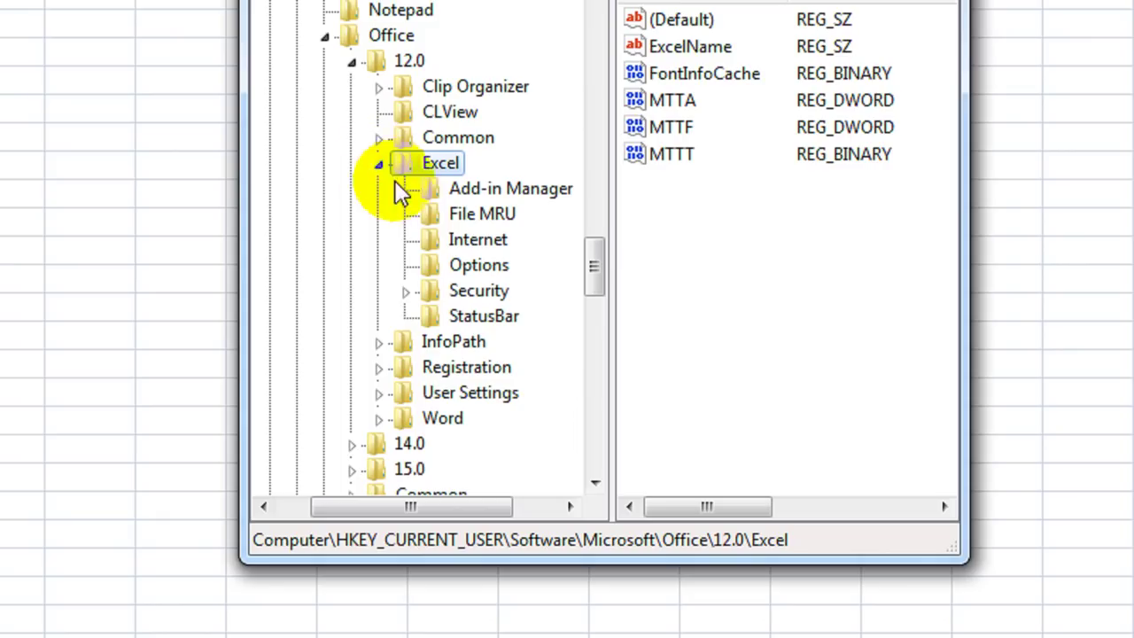
click(492, 290)
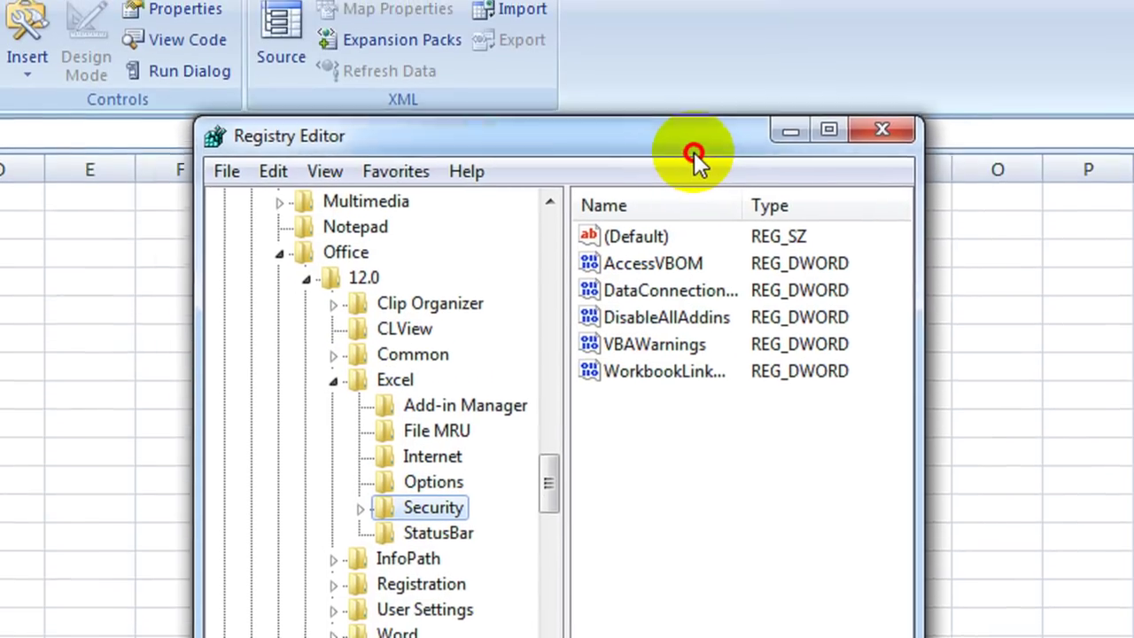
- Move the Registry Editor window up and widen it so full value names show
drag(733, 67, 582, 9)
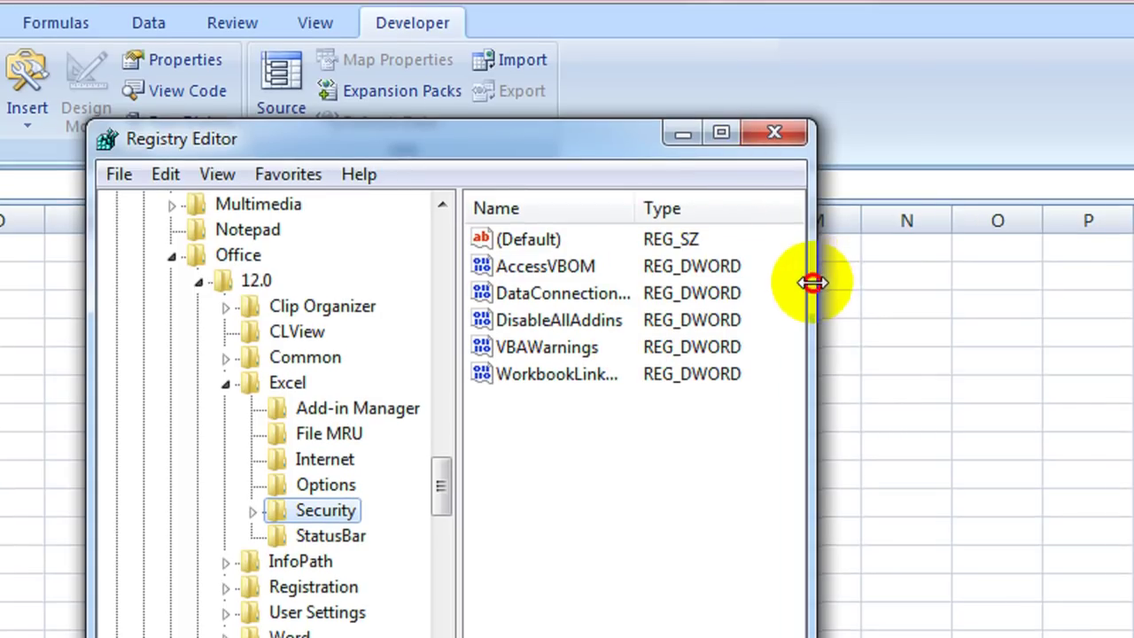
drag(813, 282, 944, 278)
drag(425, 207, 533, 207)
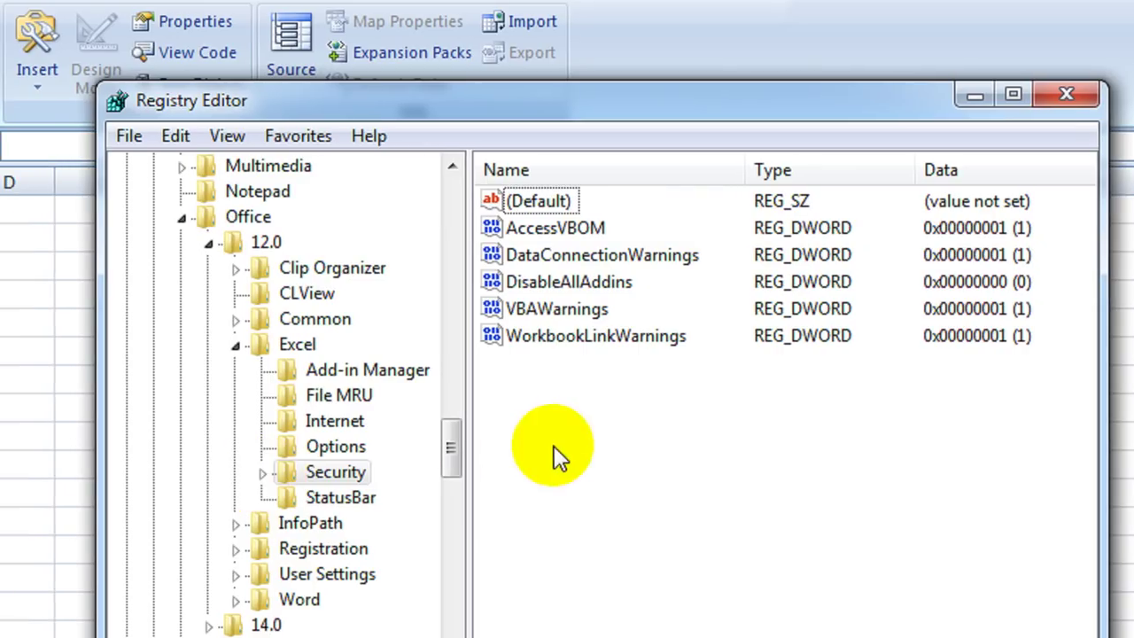
- Add a new DWORD (32-bit) value in Security named ExcelBypassEncryptedMacroScan
right_click(559, 381)
mouse_move(621, 374)
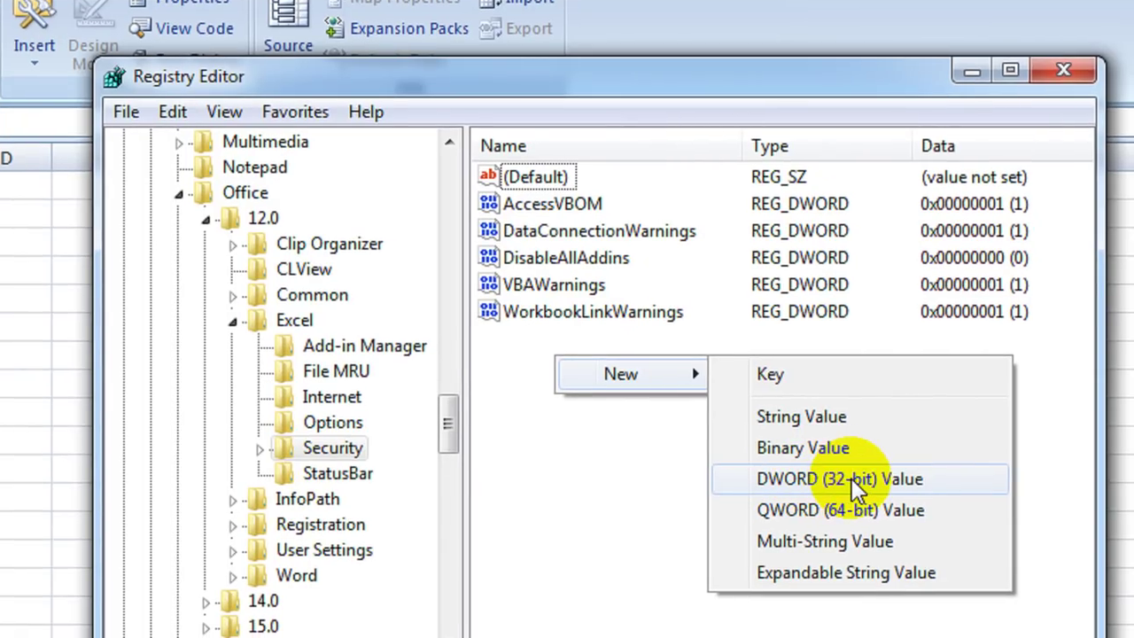
click(856, 490)
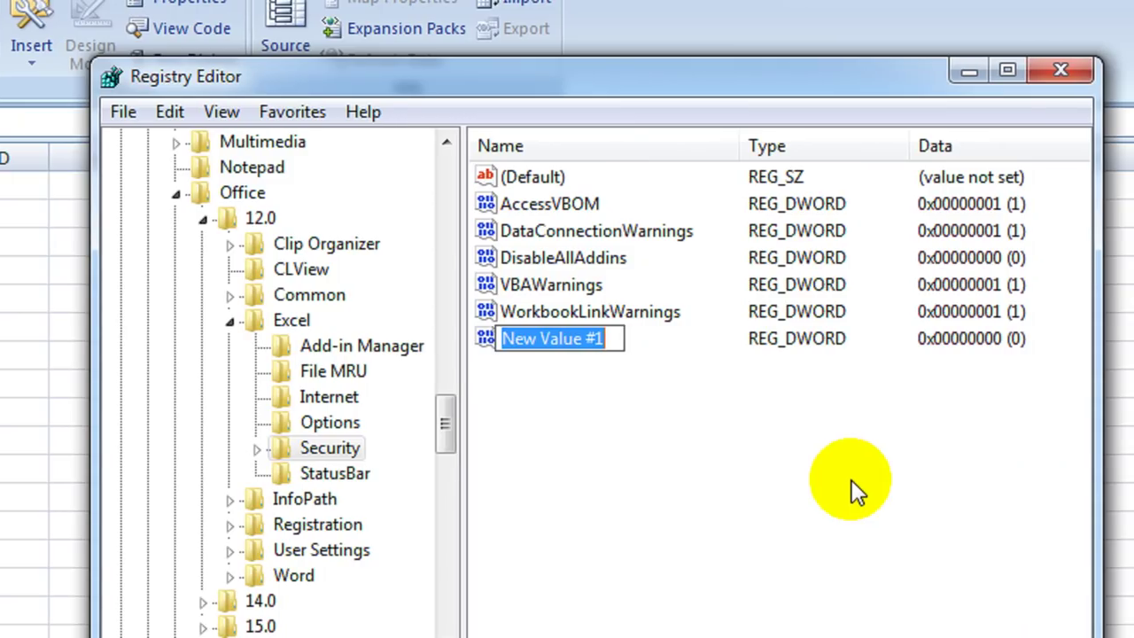
right_click(559, 338)
click(625, 463)
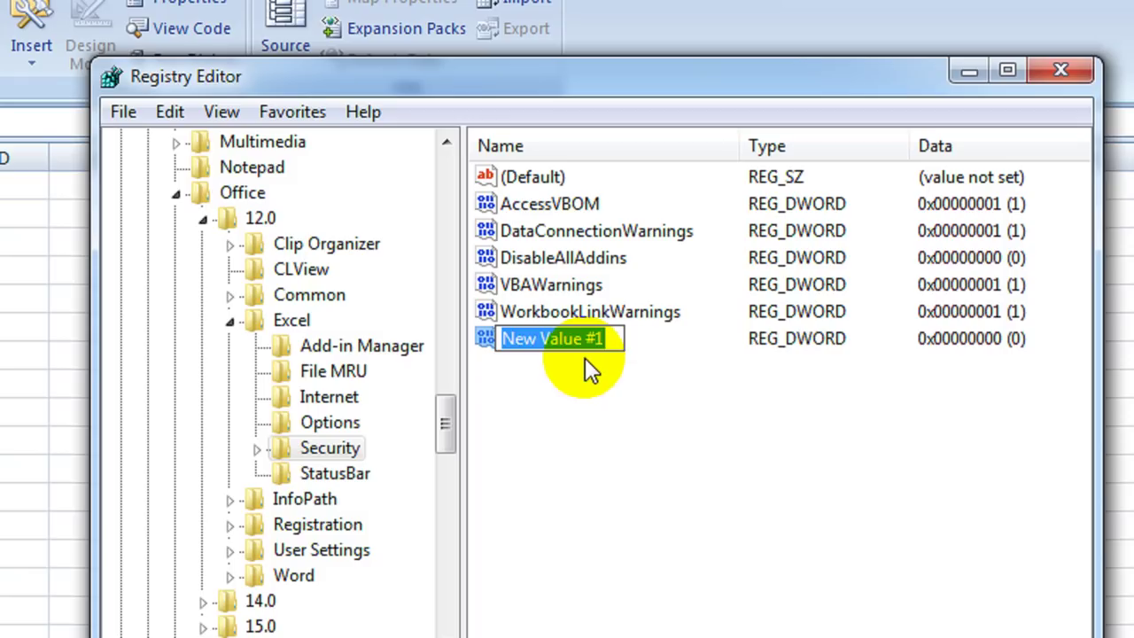
right_click(572, 348)
click(642, 470)
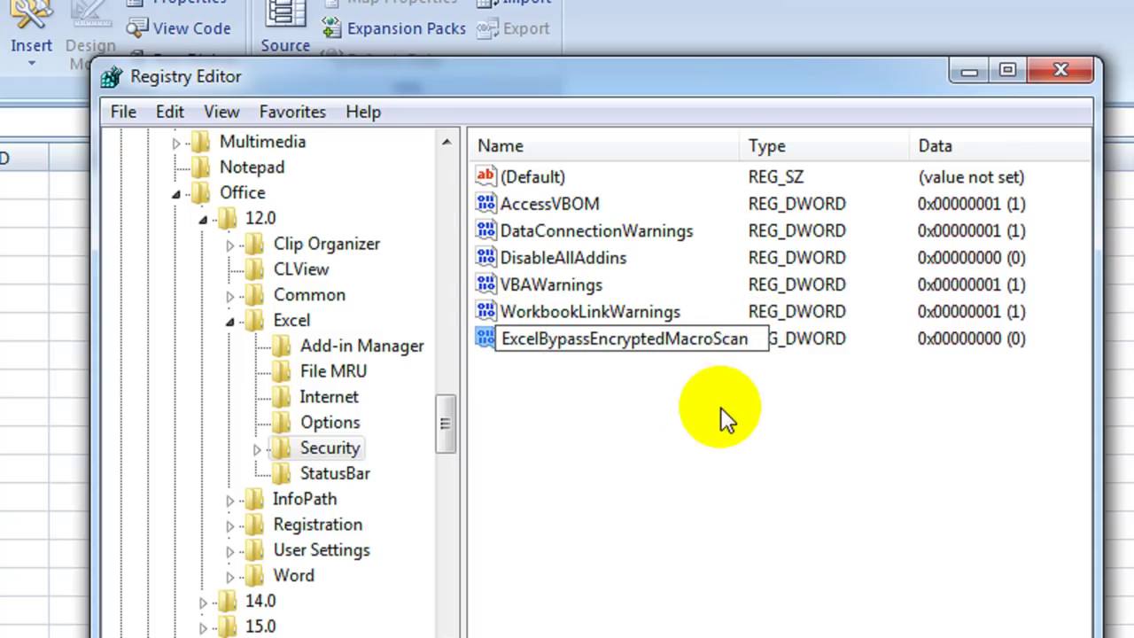
key(Return)
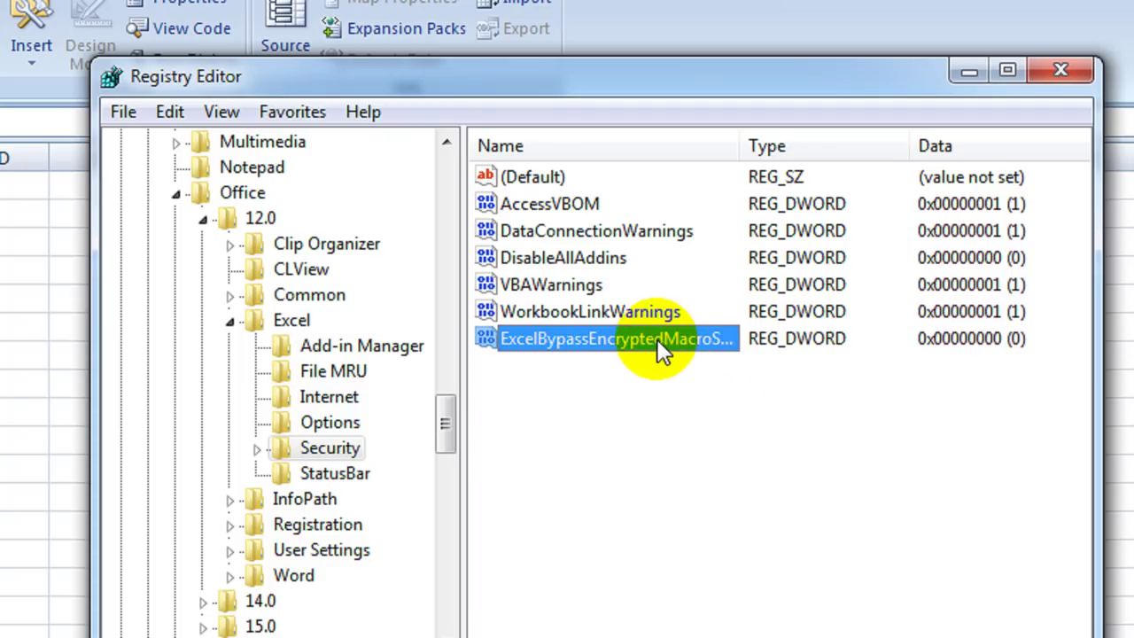
- Set ExcelBypassEncryptedMacroScan's value data to 1
right_click(660, 350)
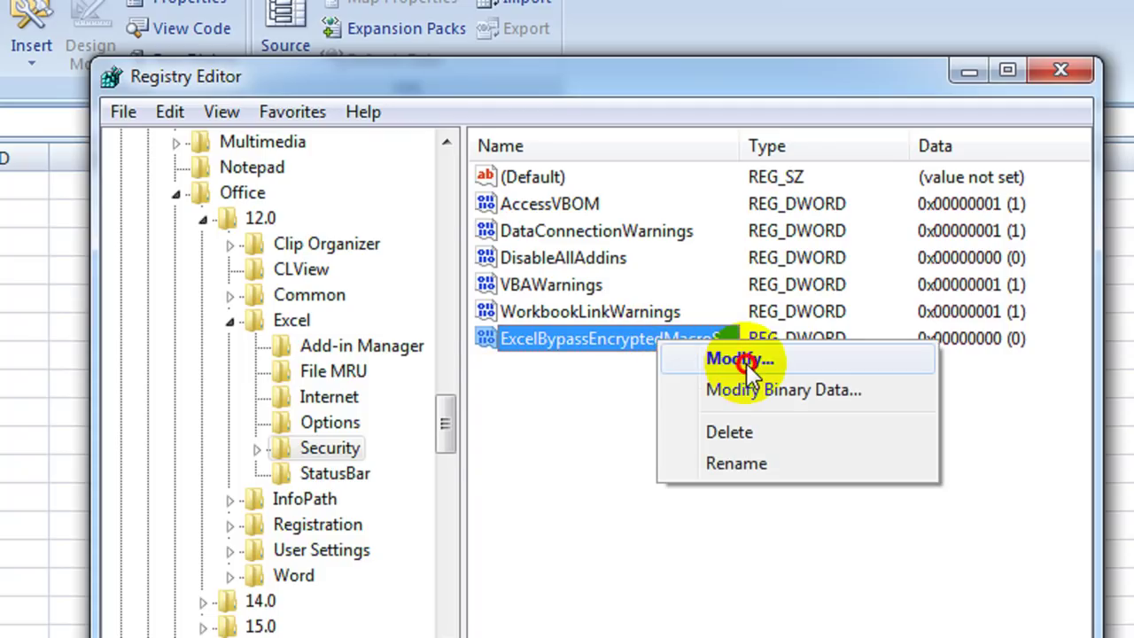
click(738, 358)
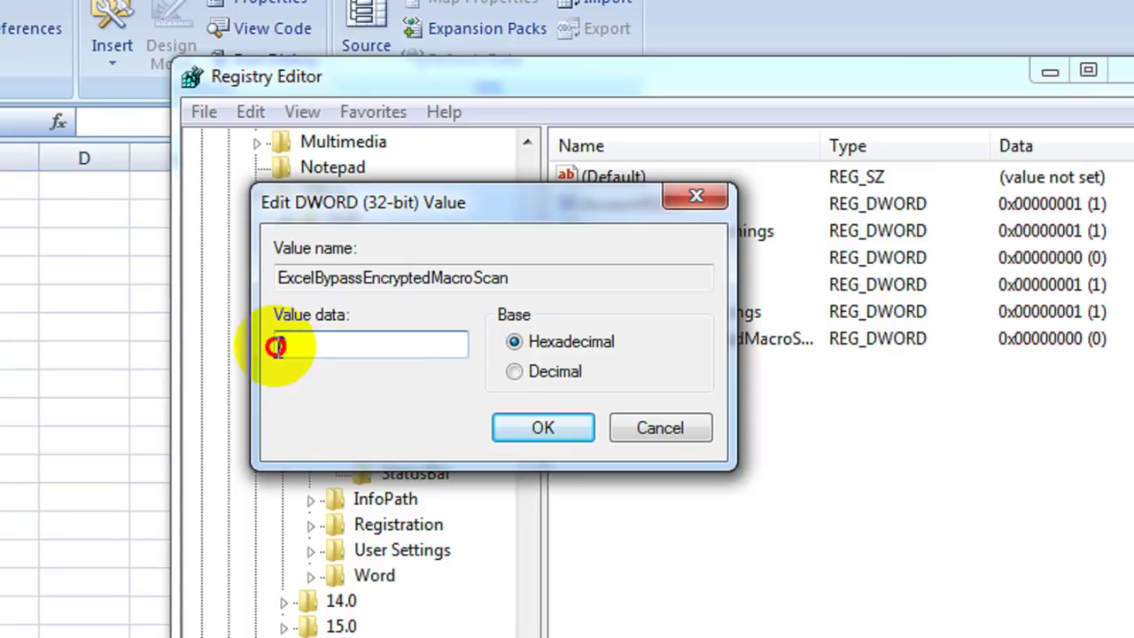
text(1)
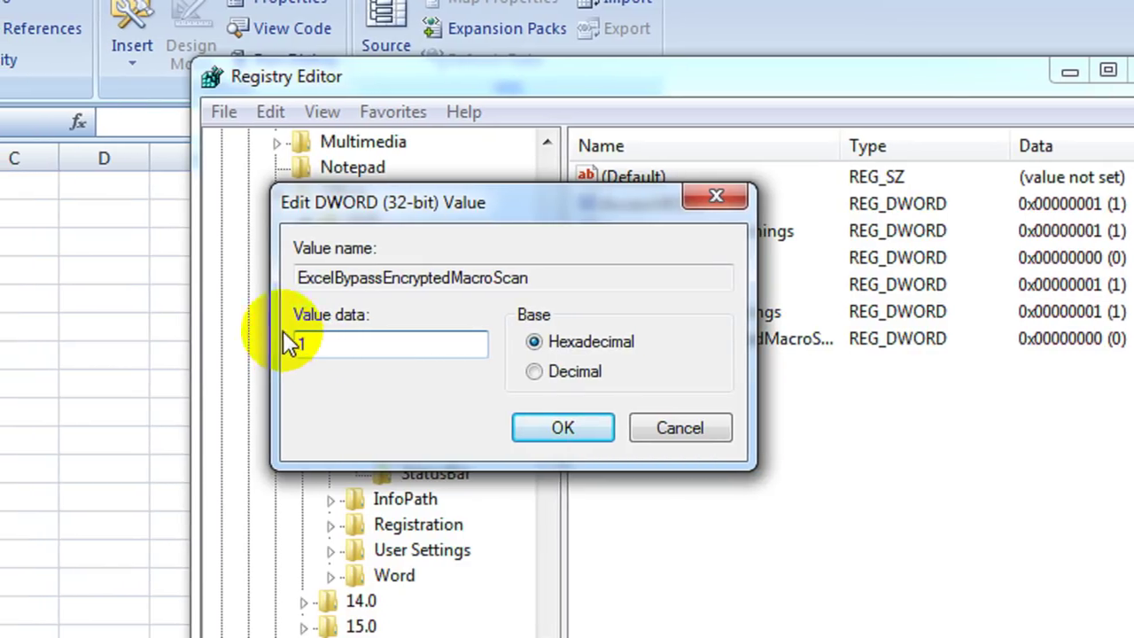
click(585, 434)
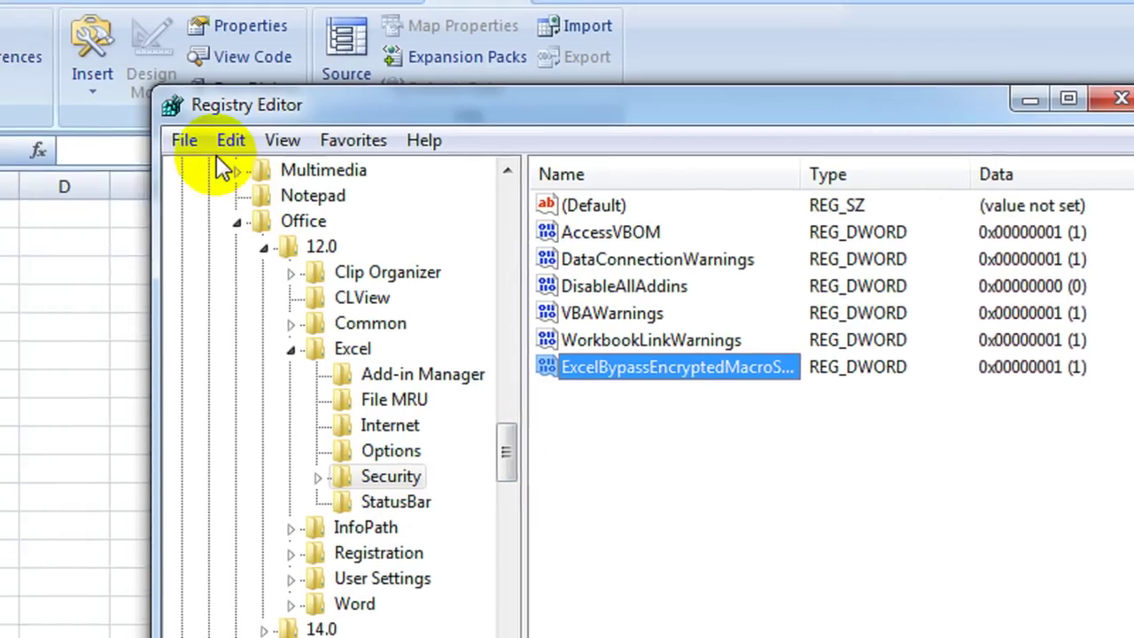
click(268, 152)
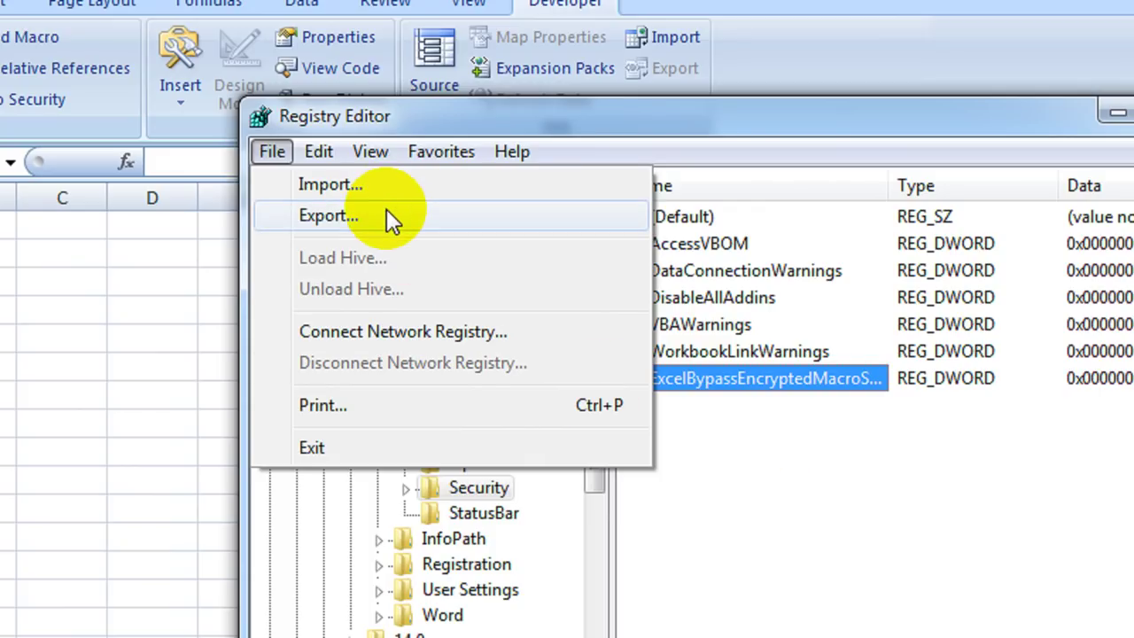
- Dismiss the File menu, then move the Registry Editor window up and make it shorter
click(784, 462)
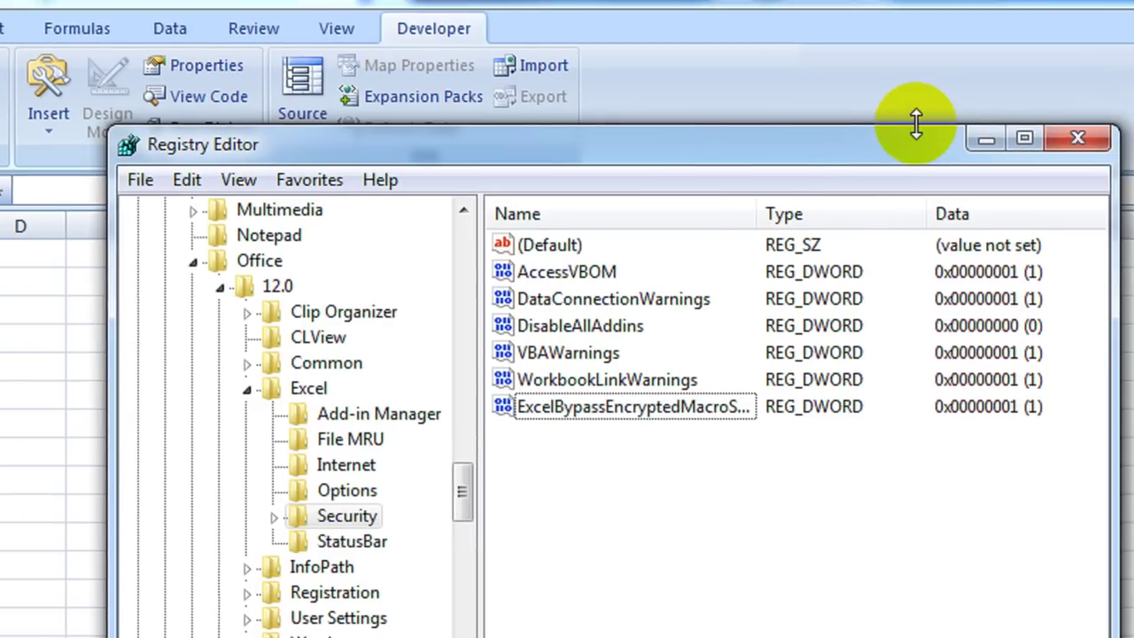
drag(853, 161, 835, 142)
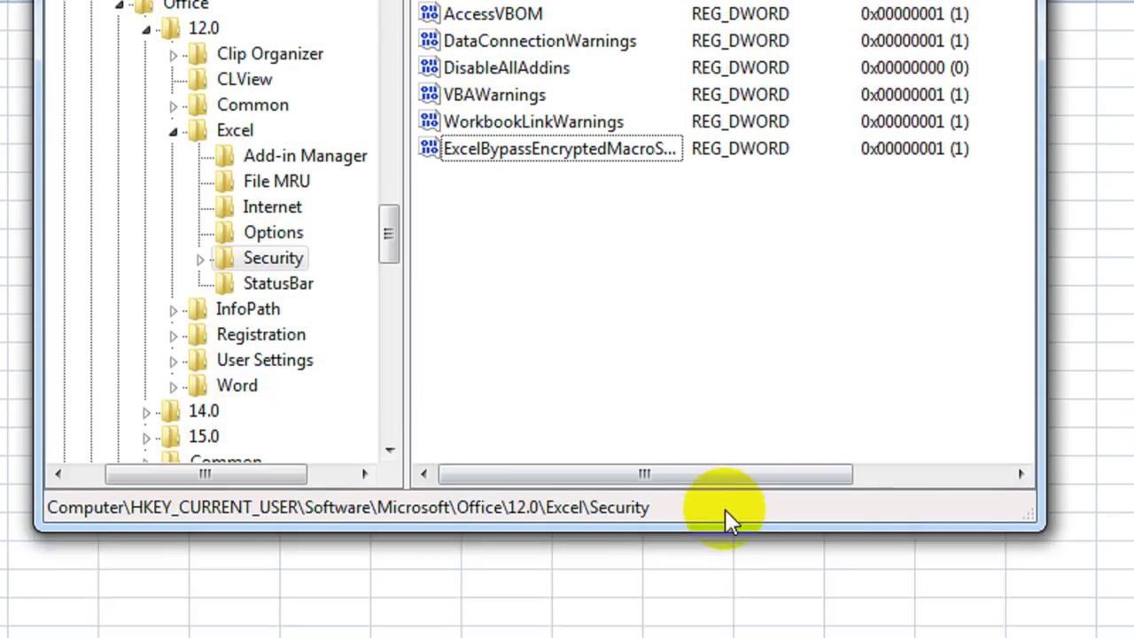
drag(725, 529, 718, 413)
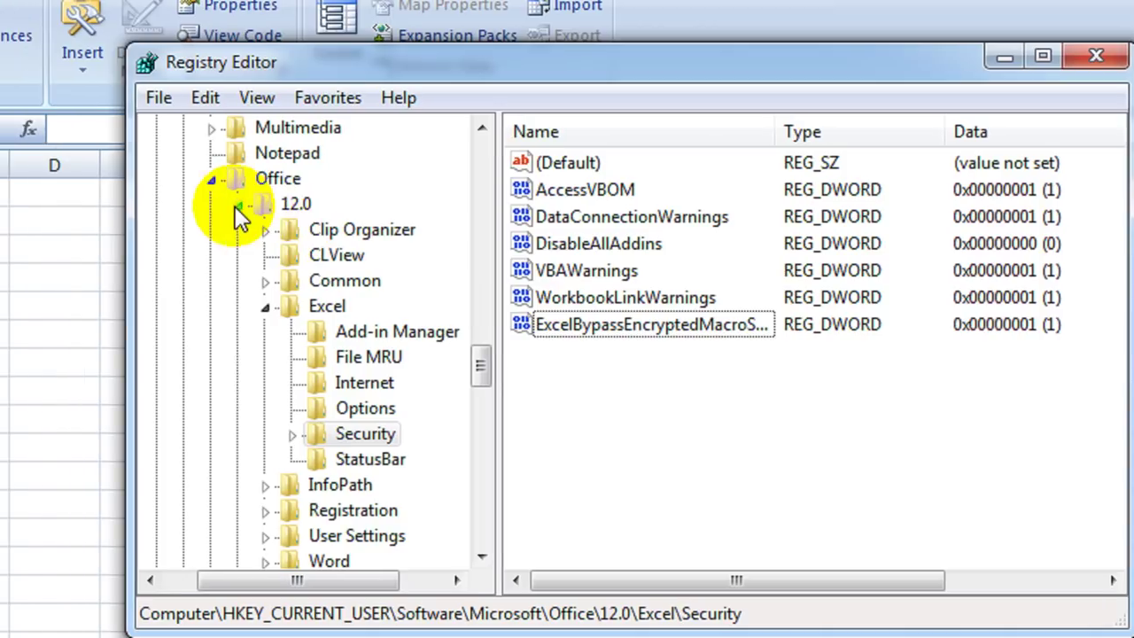
- Collapse the 12.0, Office, Microsoft and Software keys, then close Registry Editor
click(146, 204)
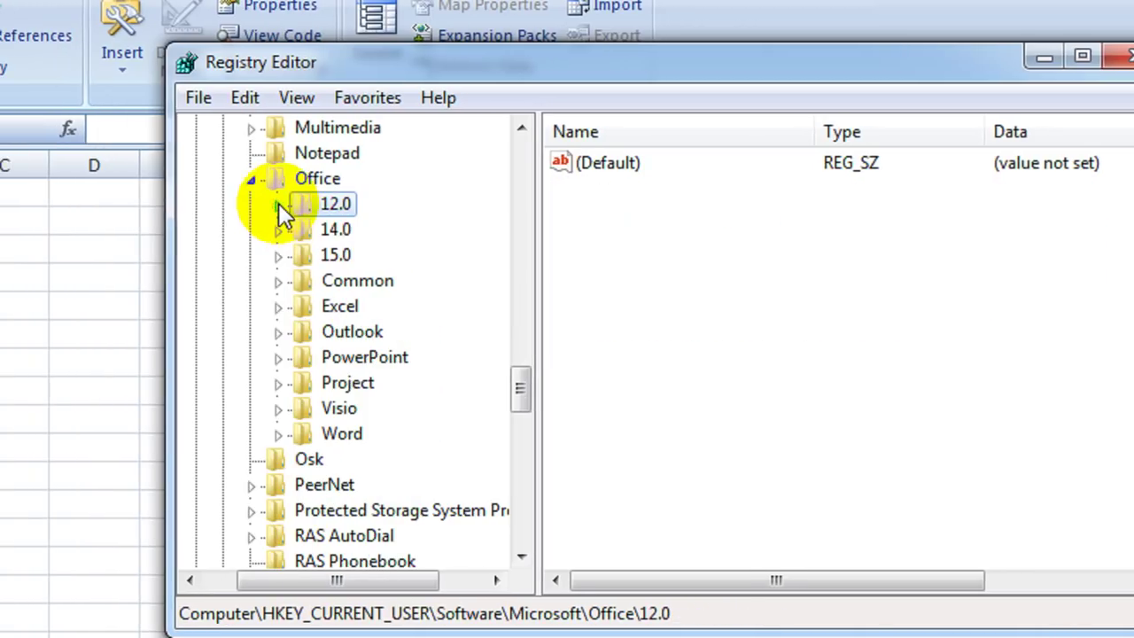
click(284, 180)
drag(549, 413, 552, 270)
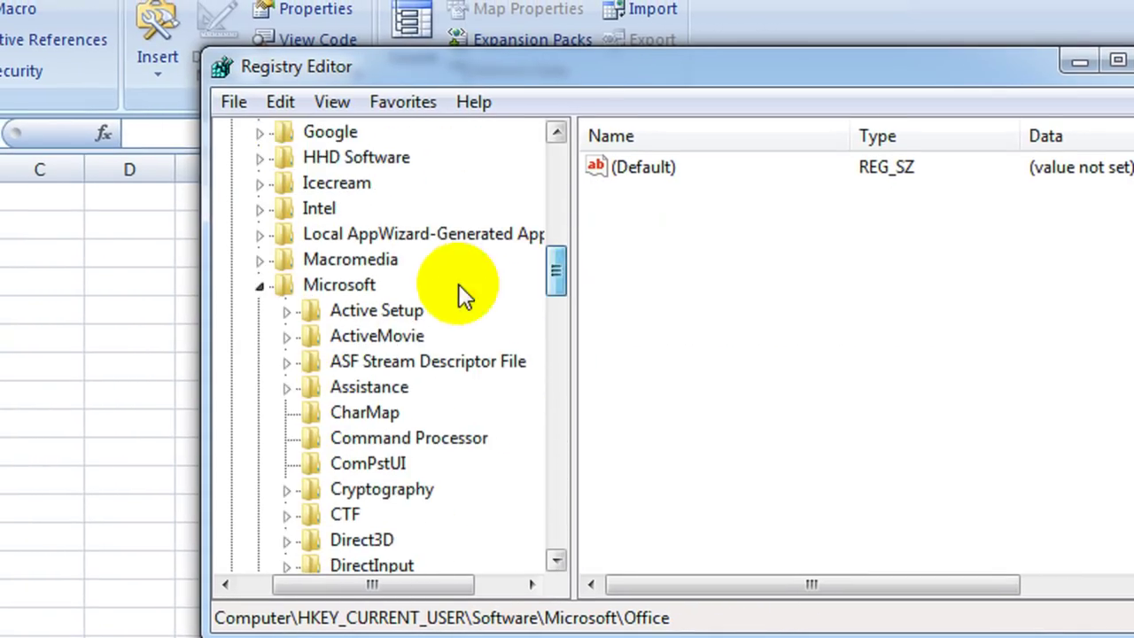
click(269, 286)
key(Left)
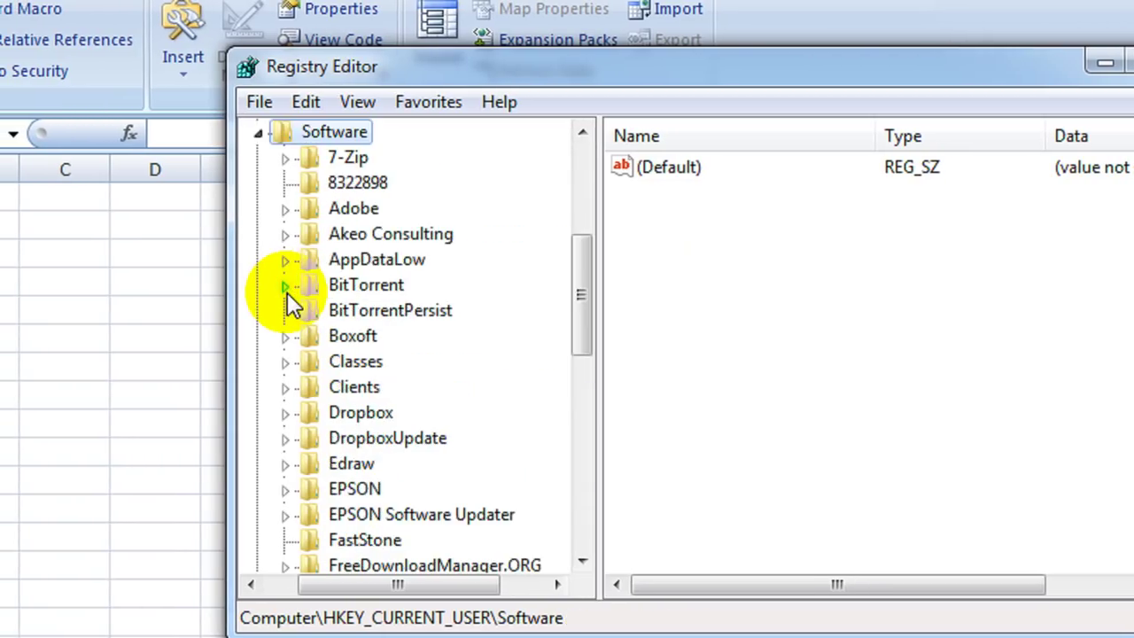
key(Left)
key(Left)
key(Left)
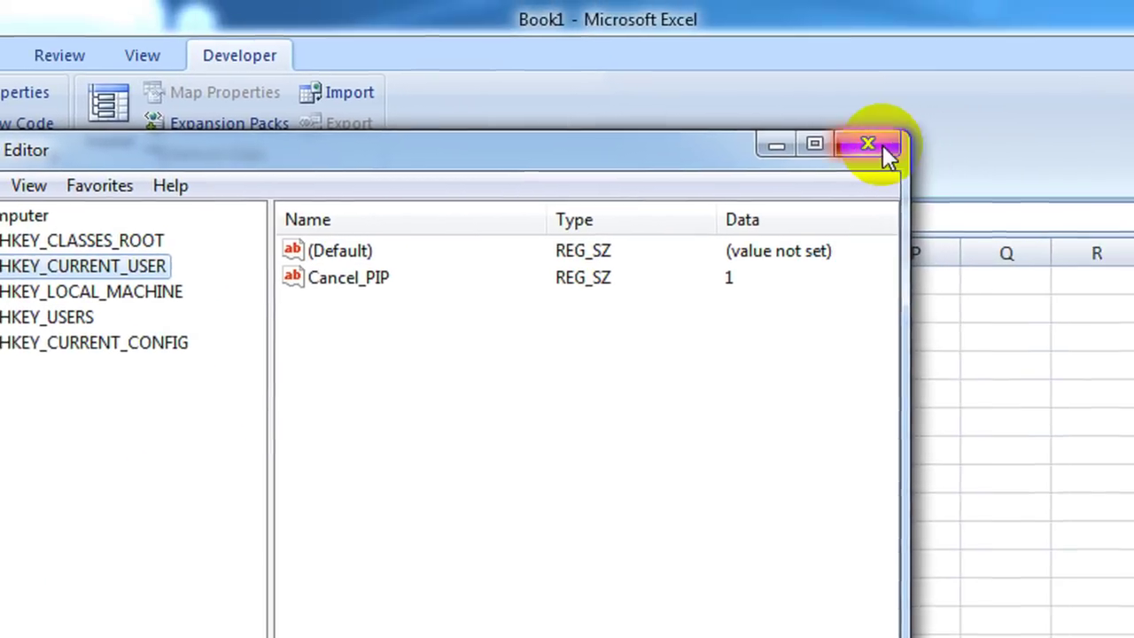
click(868, 144)
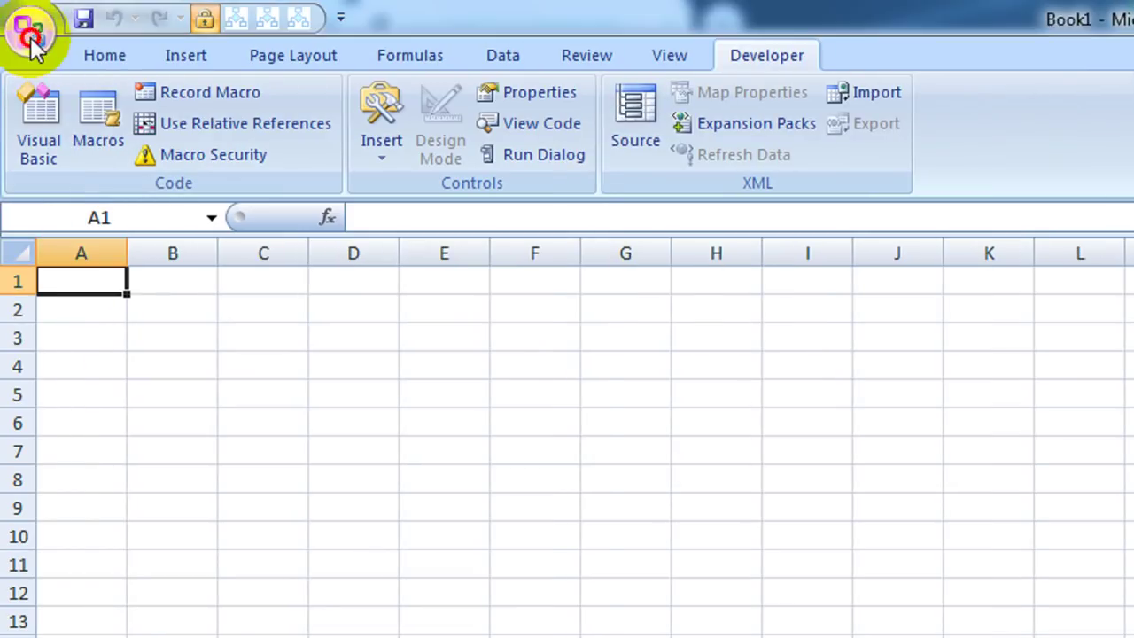
click(28, 28)
- Open the recent calendar workbook, run its date-picker macro, then close the picker
click(251, 116)
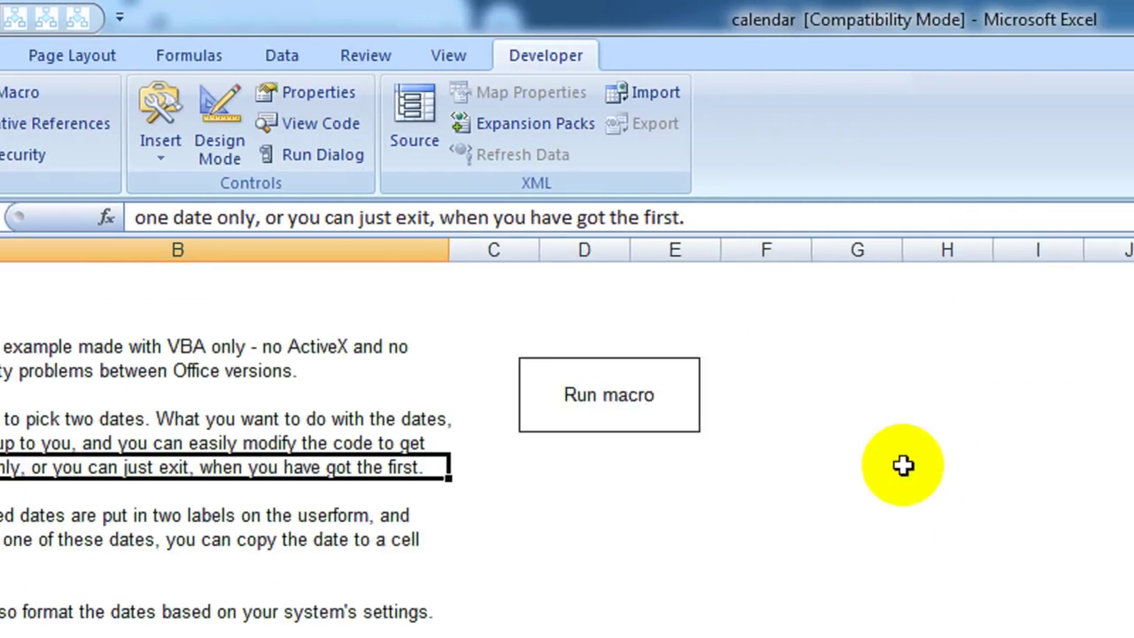
click(552, 414)
mouse_move(814, 404)
mouse_down()
mouse_move(543, 211)
mouse_move(543, 195)
mouse_up()
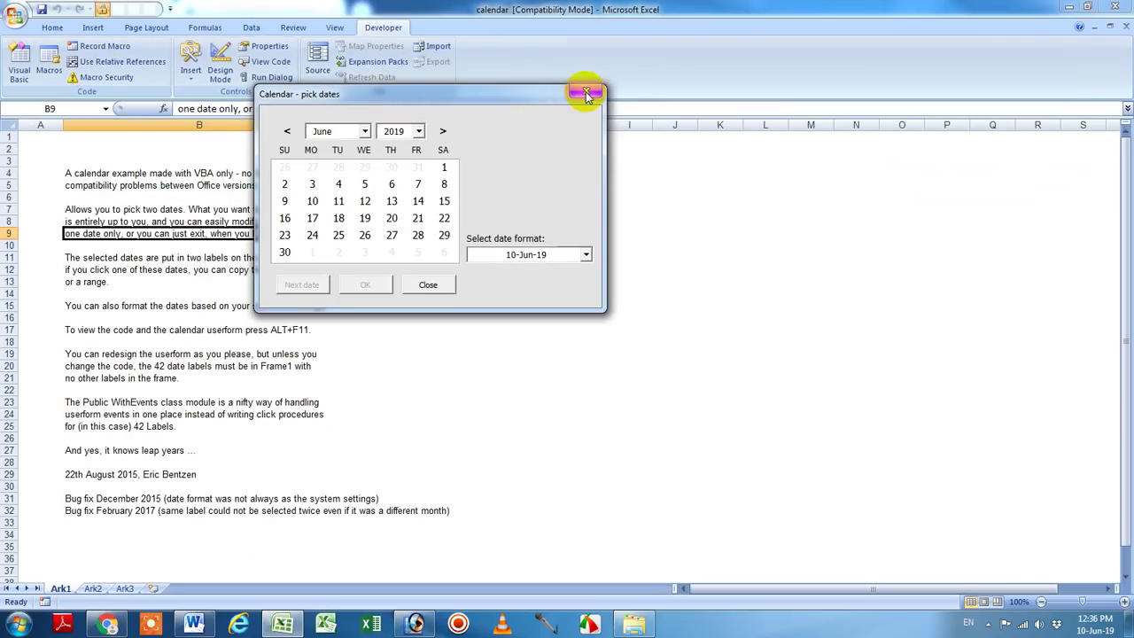
click(585, 91)
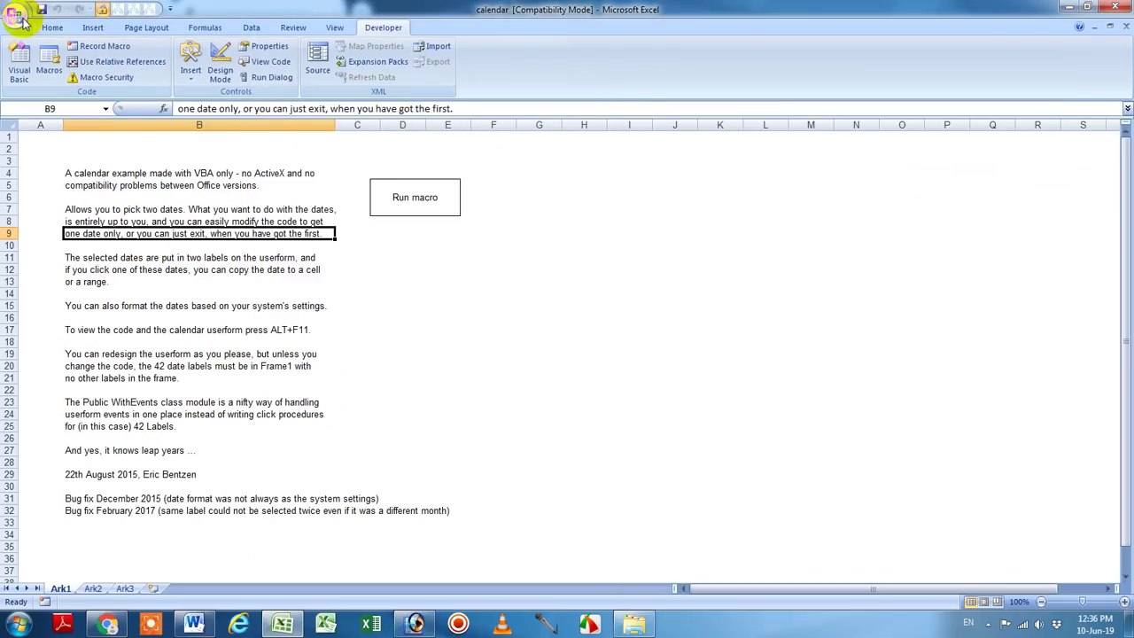
- Close the calendar workbook and open Punjab Sale Project.xlsm
click(16, 16)
click(45, 330)
click(16, 16)
click(142, 73)
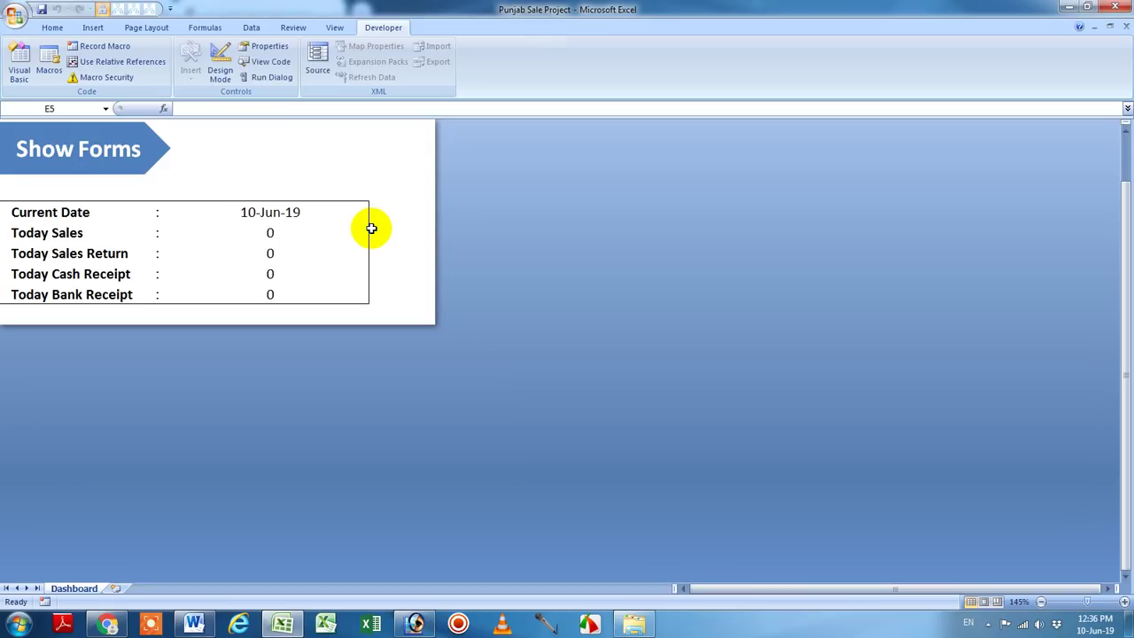
- Show the LOGIN FORM, try logging in with a password, close it, then show it again
click(141, 165)
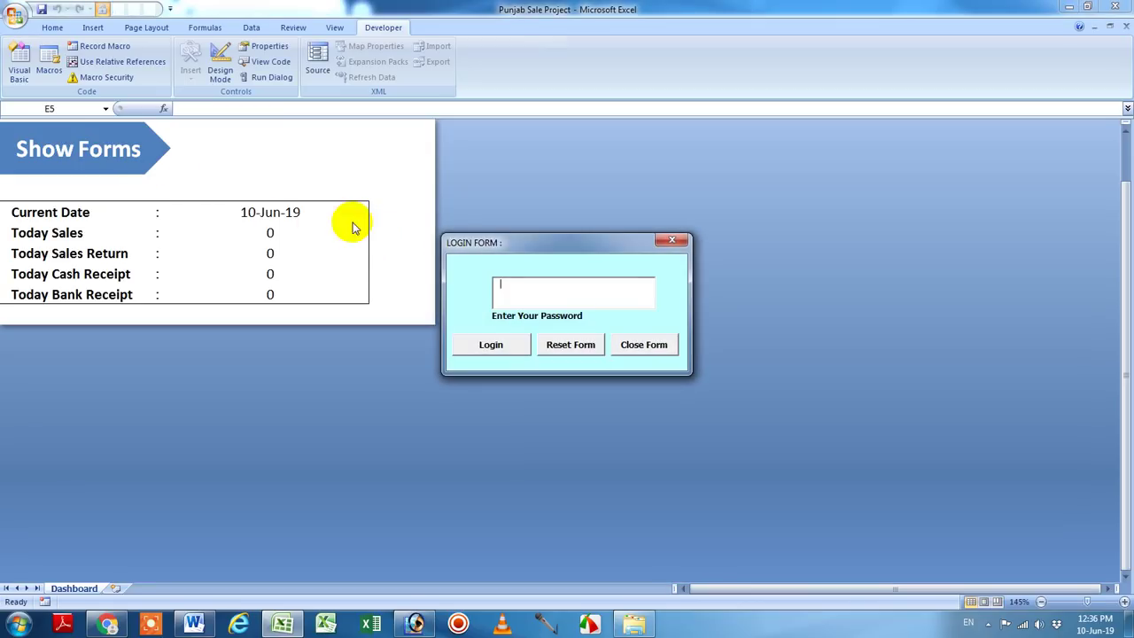
drag(510, 245, 436, 160)
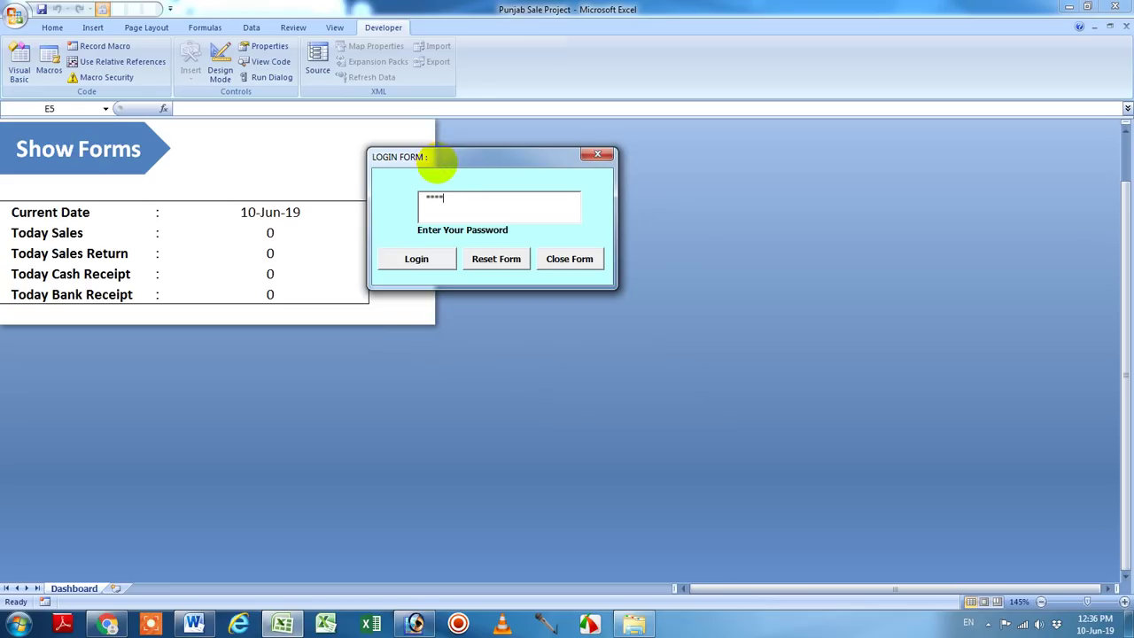
click(432, 262)
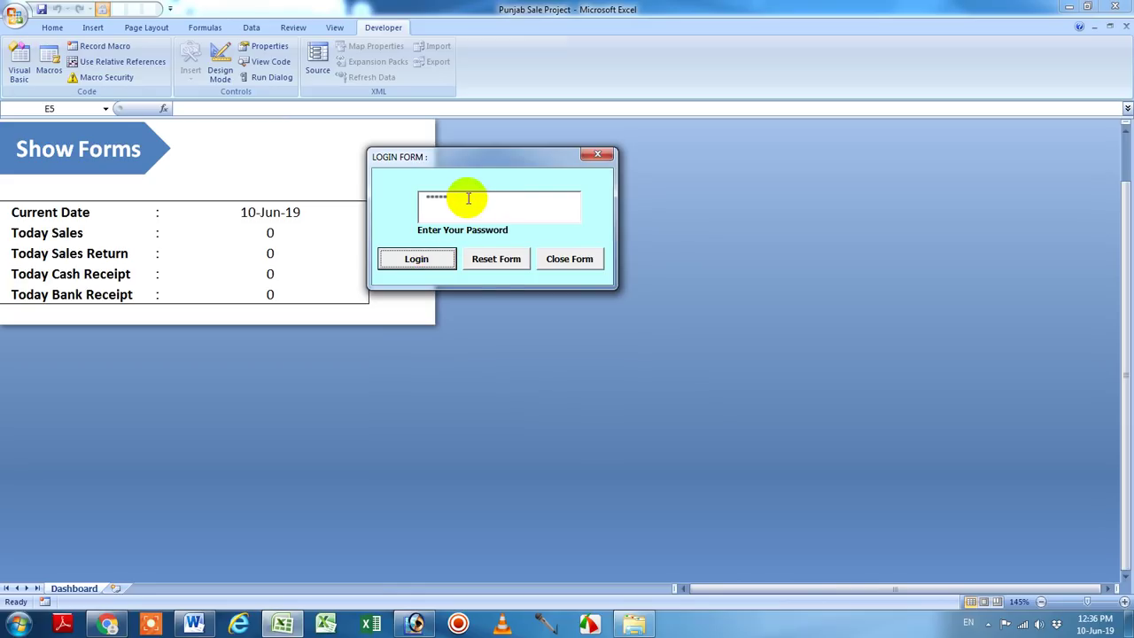
drag(468, 198, 397, 198)
click(442, 269)
drag(455, 203, 390, 207)
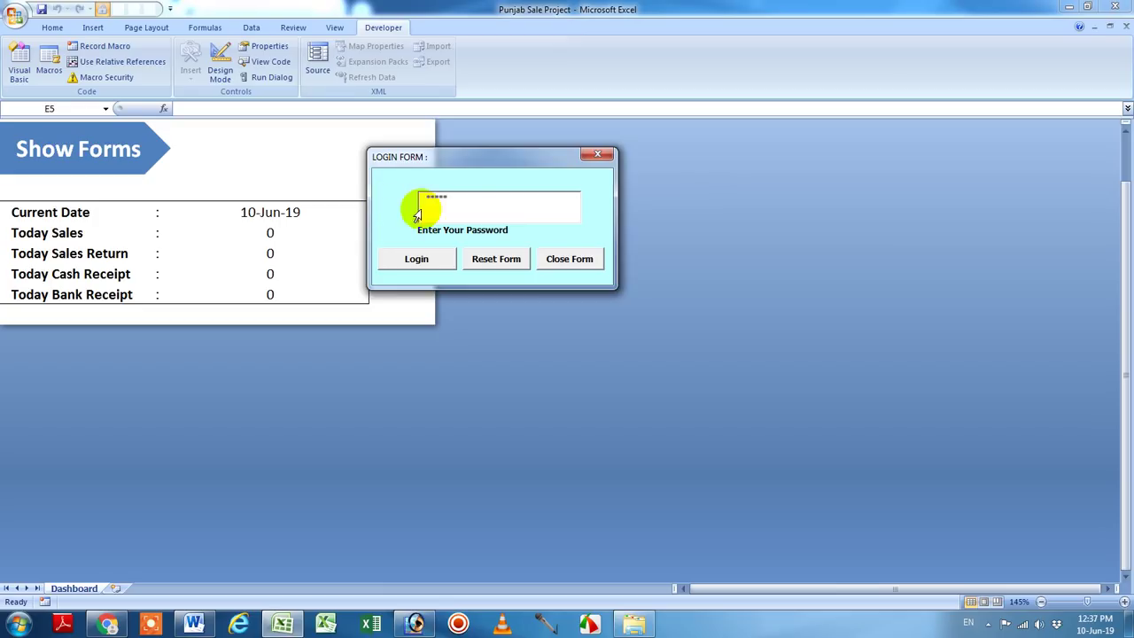
click(570, 258)
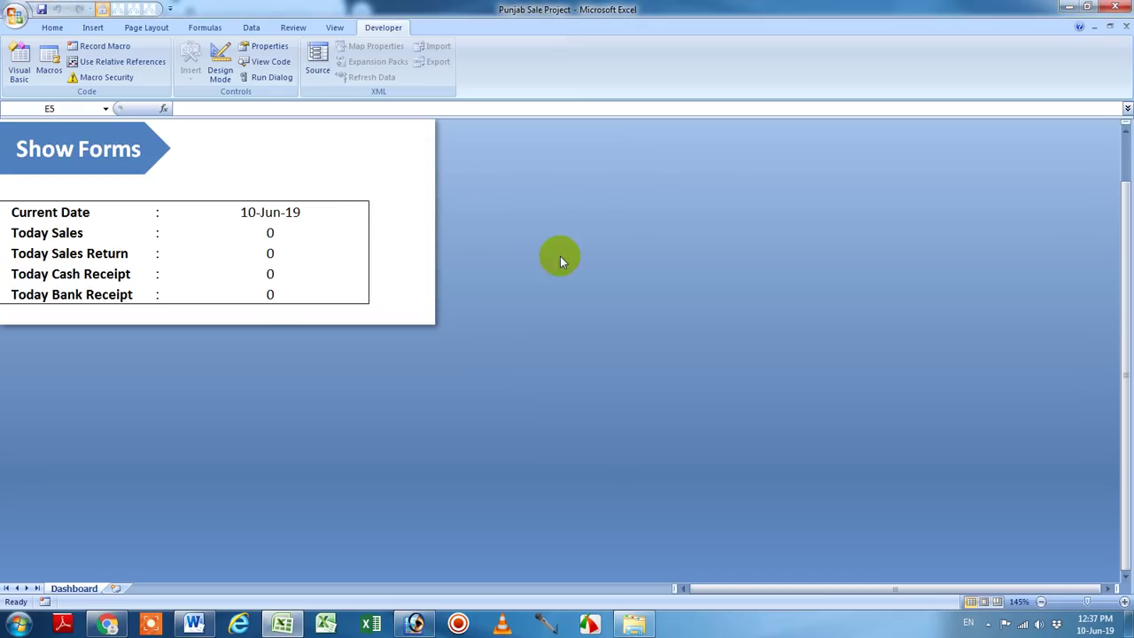
click(104, 156)
- Close the login form; set macros to disable with notification, ActiveX to prompt with minimal restrictions, Safe mode off
click(672, 241)
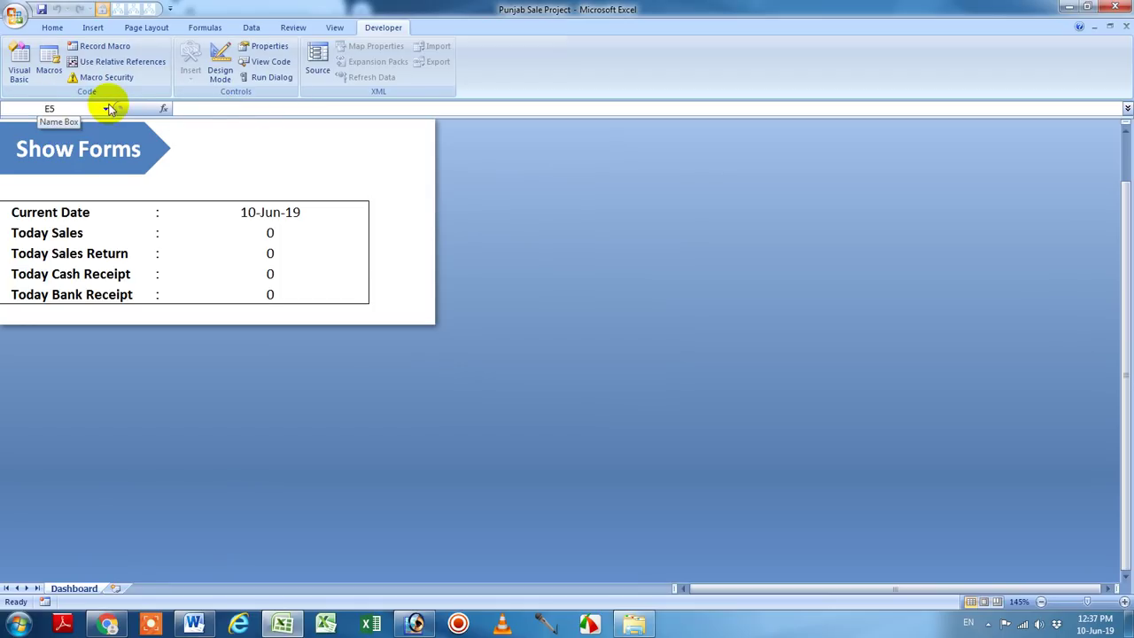
click(104, 77)
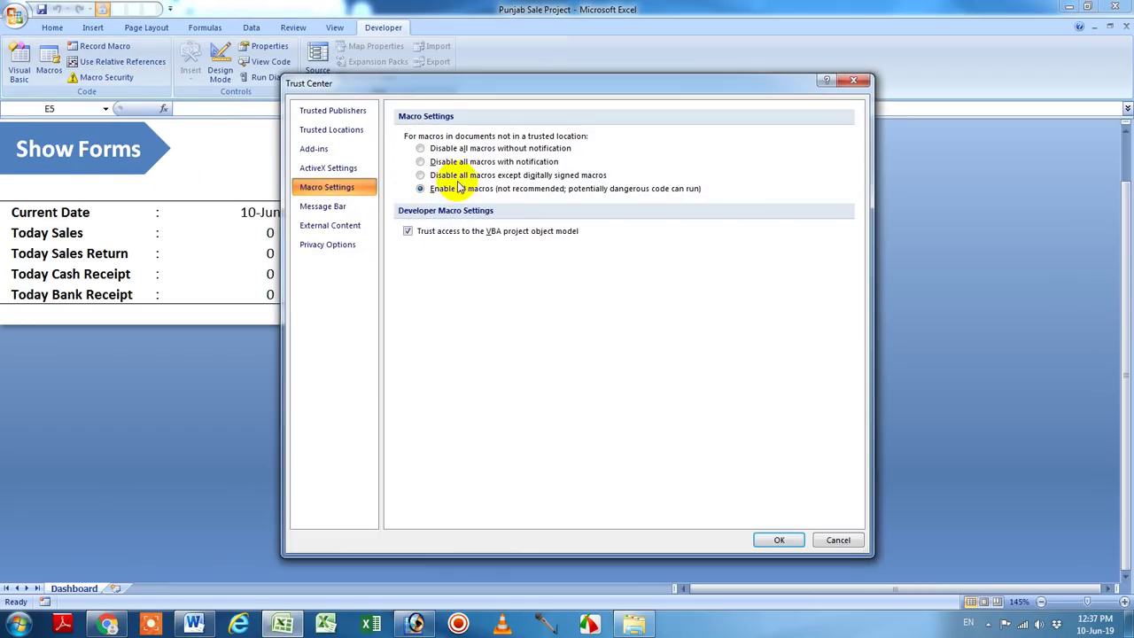
click(421, 161)
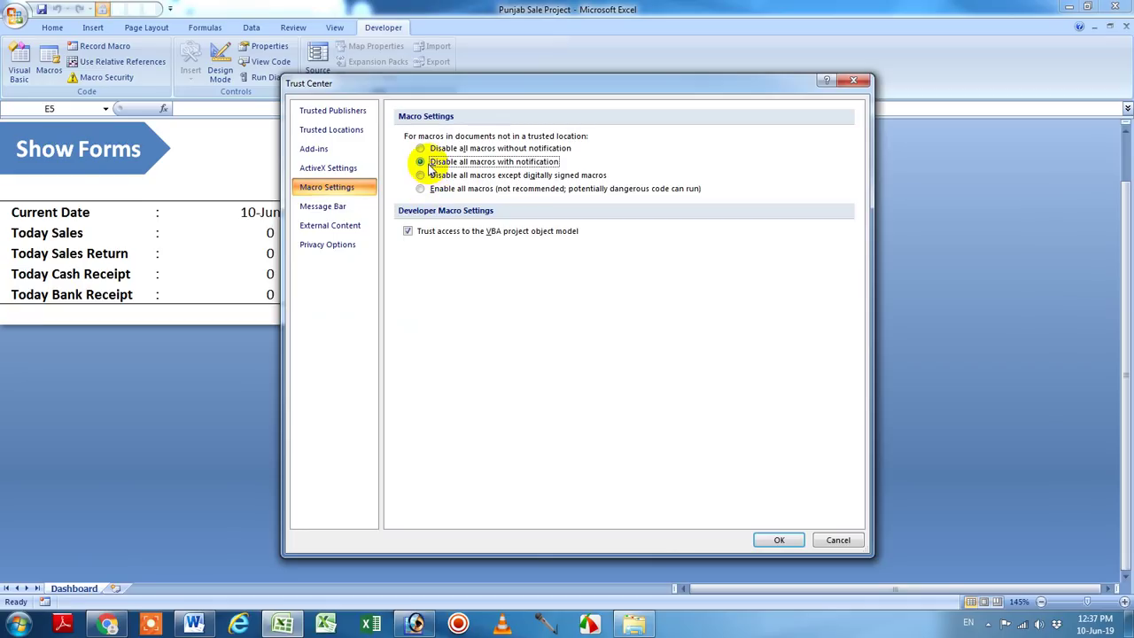
click(407, 231)
click(328, 167)
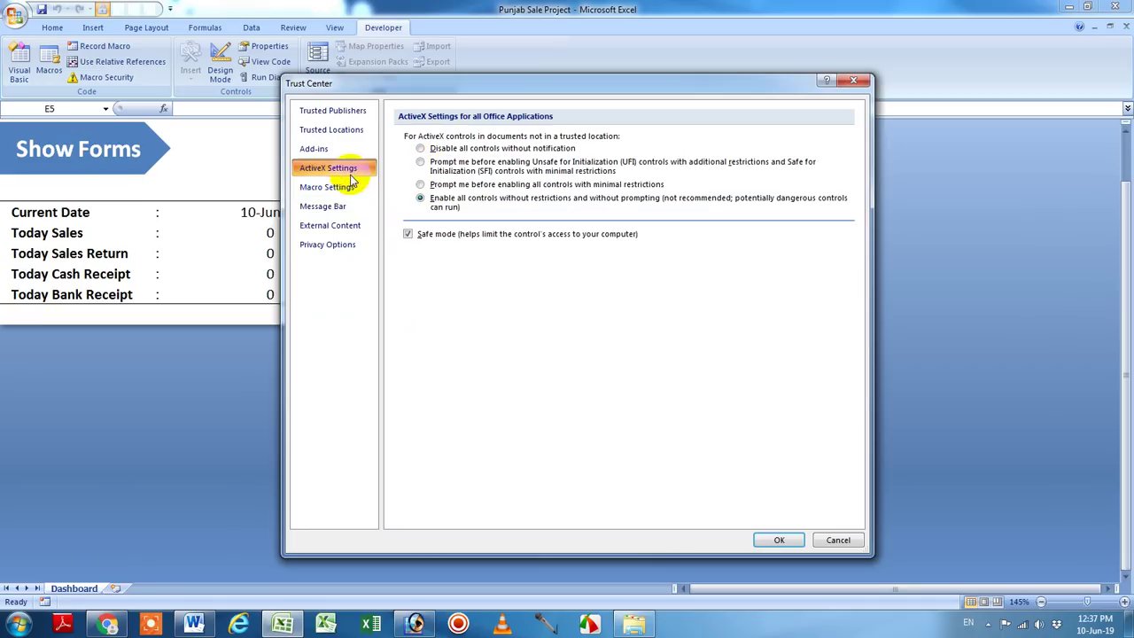
click(420, 184)
click(414, 237)
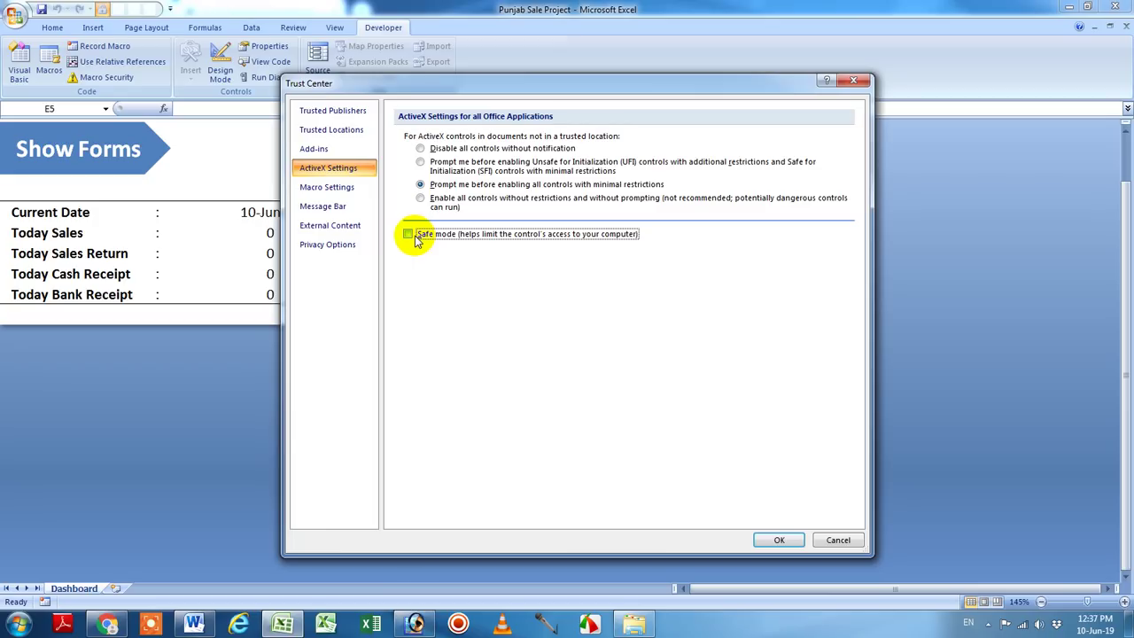
click(856, 82)
click(15, 16)
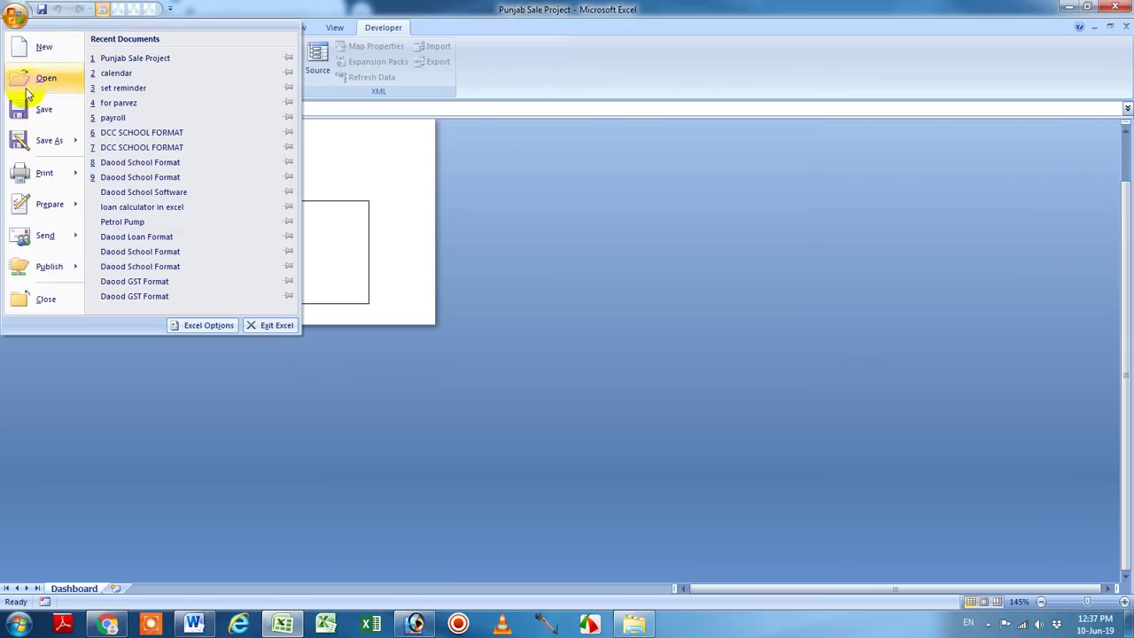
- Close Punjab Sale Project, then open the calendar workbook and run its date-picker macro
click(42, 298)
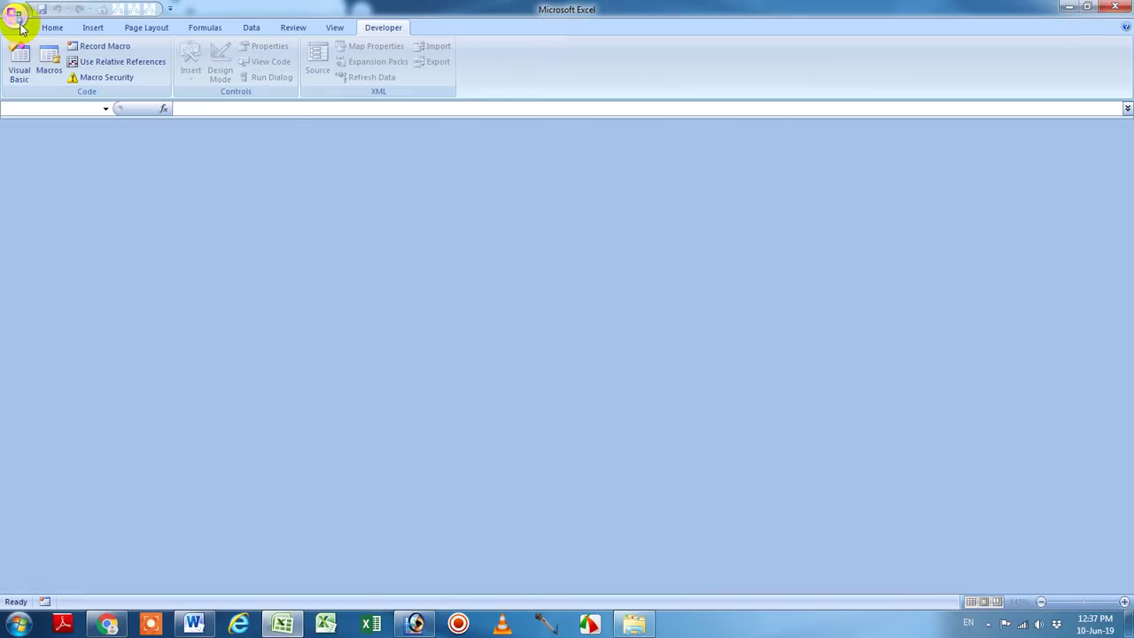
click(16, 18)
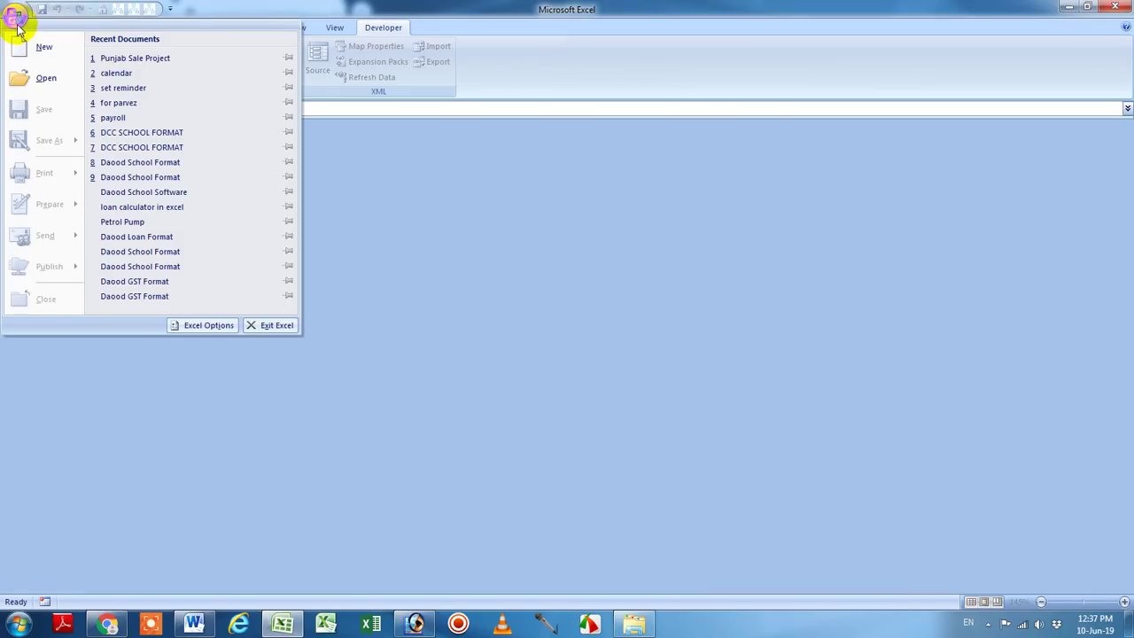
click(115, 73)
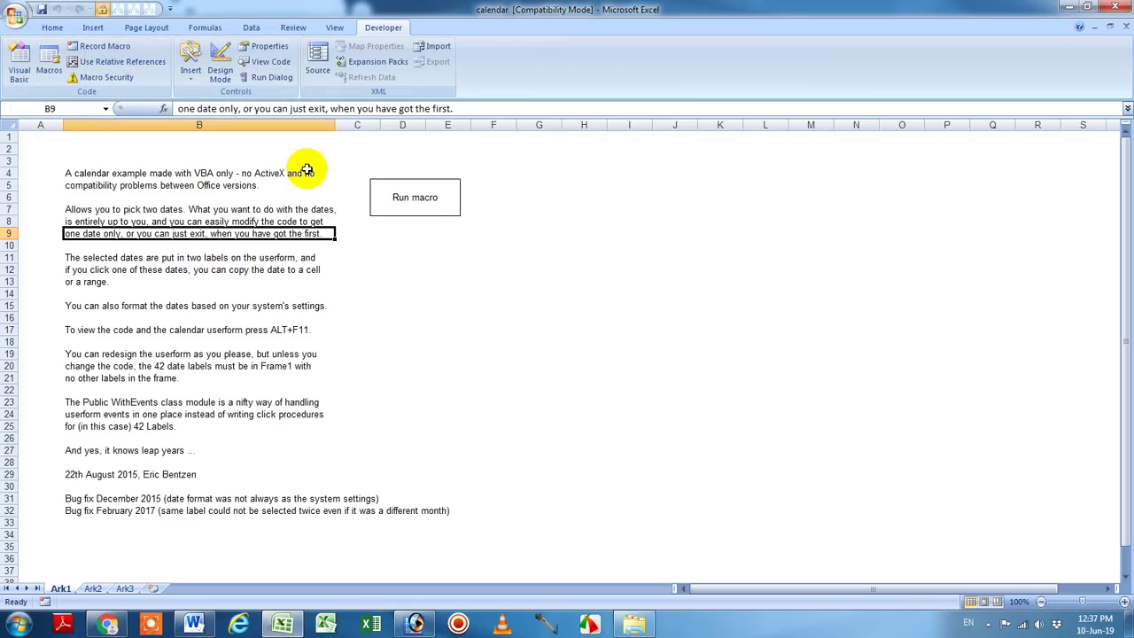
click(432, 200)
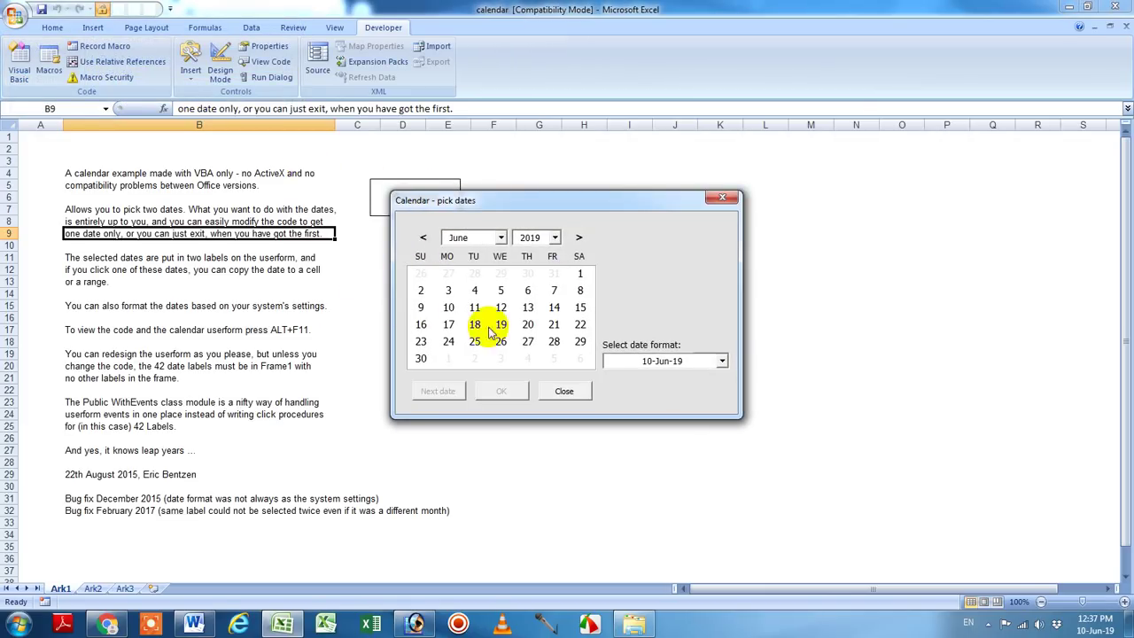
- Close the date picker, run the macro once more, then close the calendar workbook
click(720, 198)
click(447, 197)
click(719, 199)
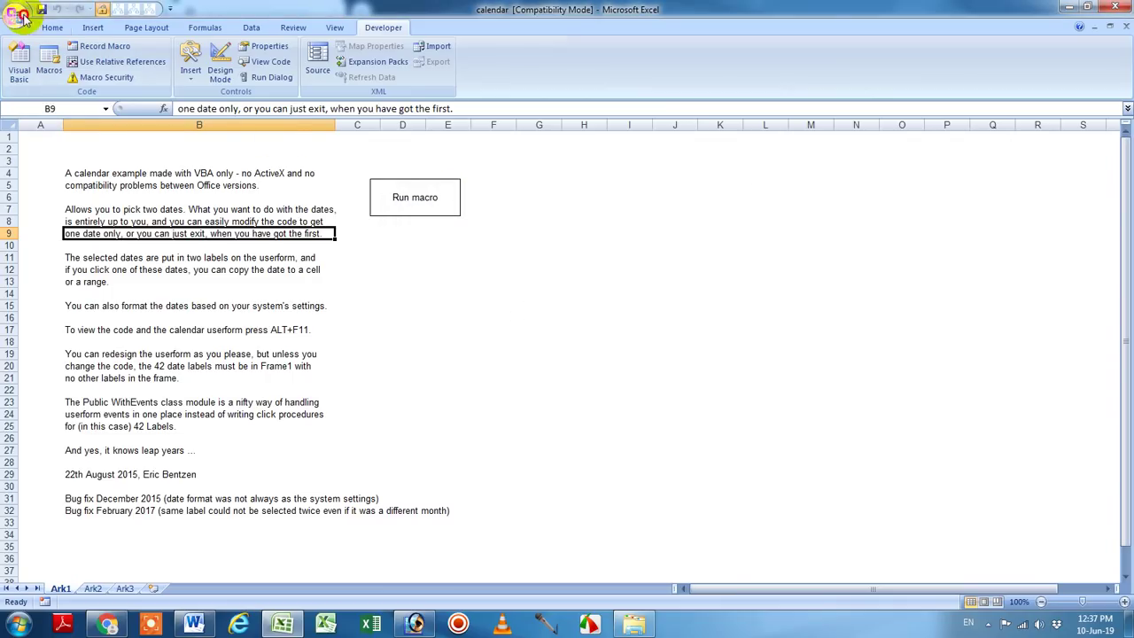
click(18, 17)
click(45, 330)
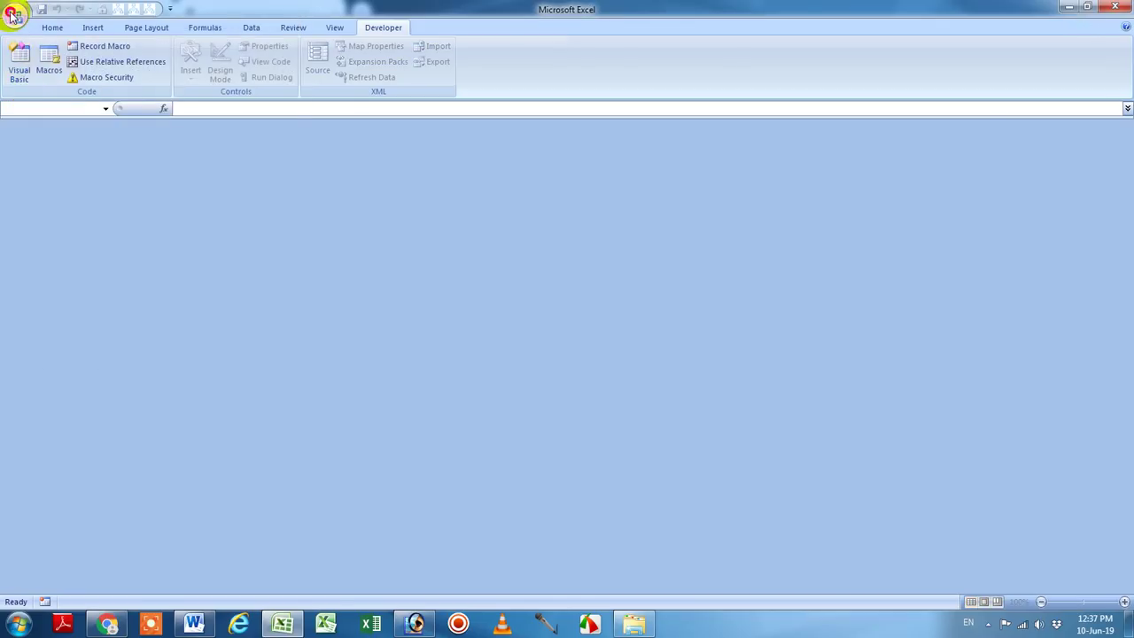
click(16, 16)
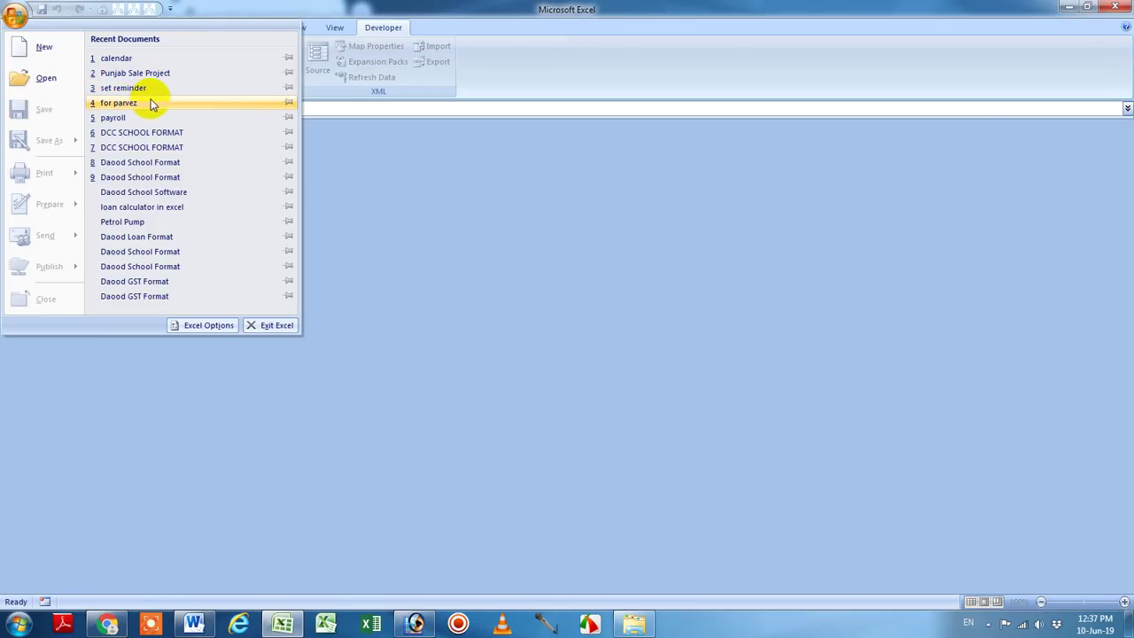
- Open DCC SCHOOL FORMAT, test its Admission and Other Charges dashboard buttons, then save and close it
click(155, 135)
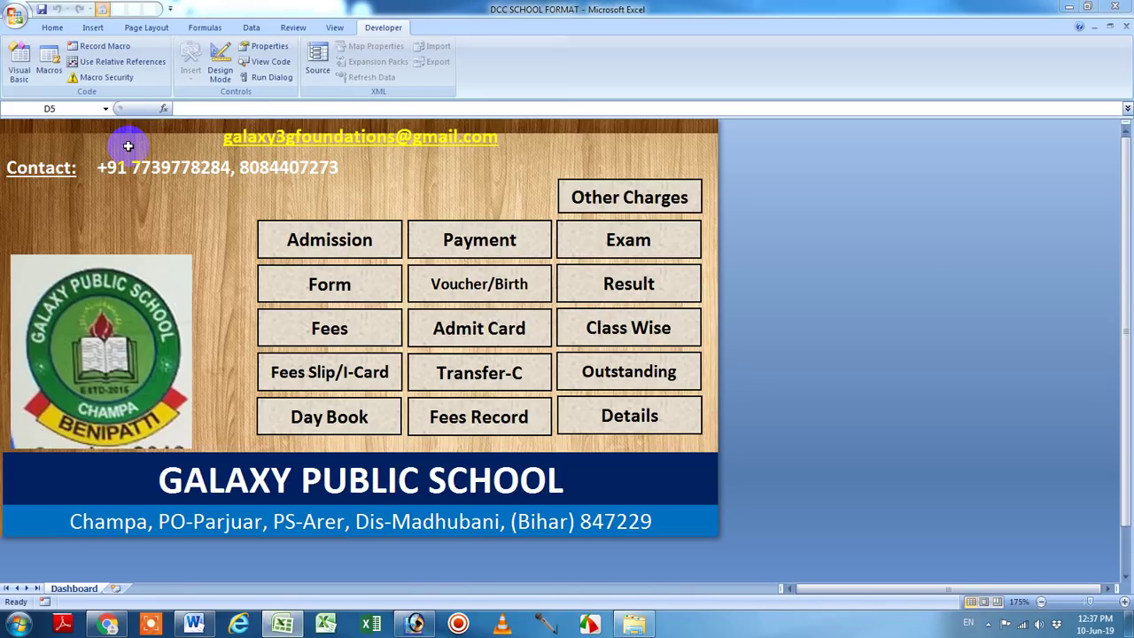
click(369, 256)
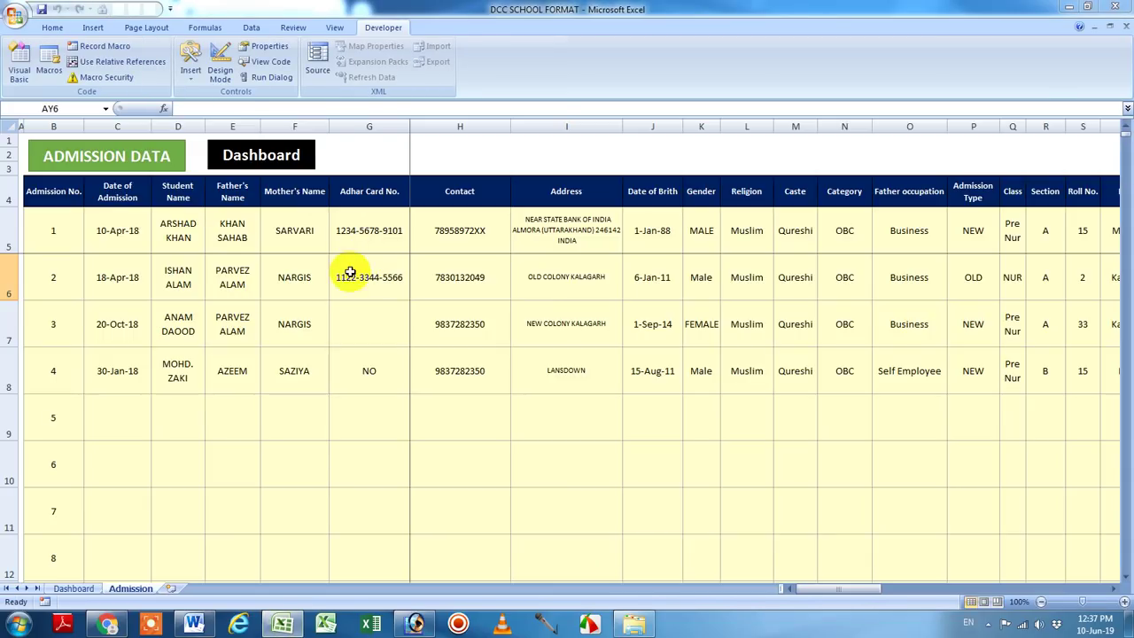
click(241, 156)
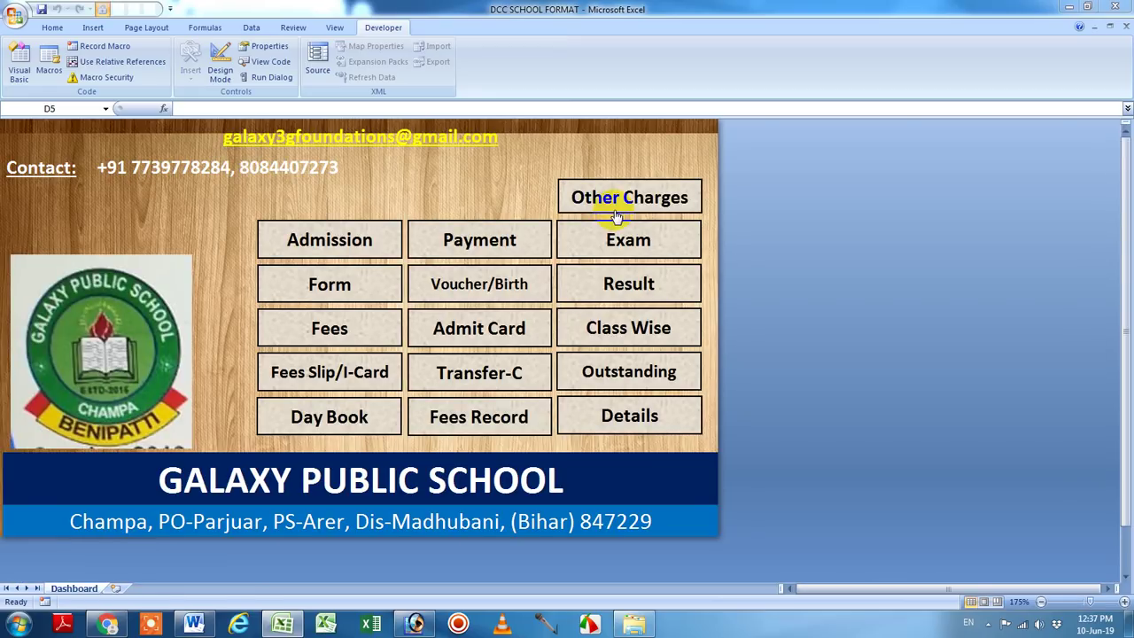
click(617, 203)
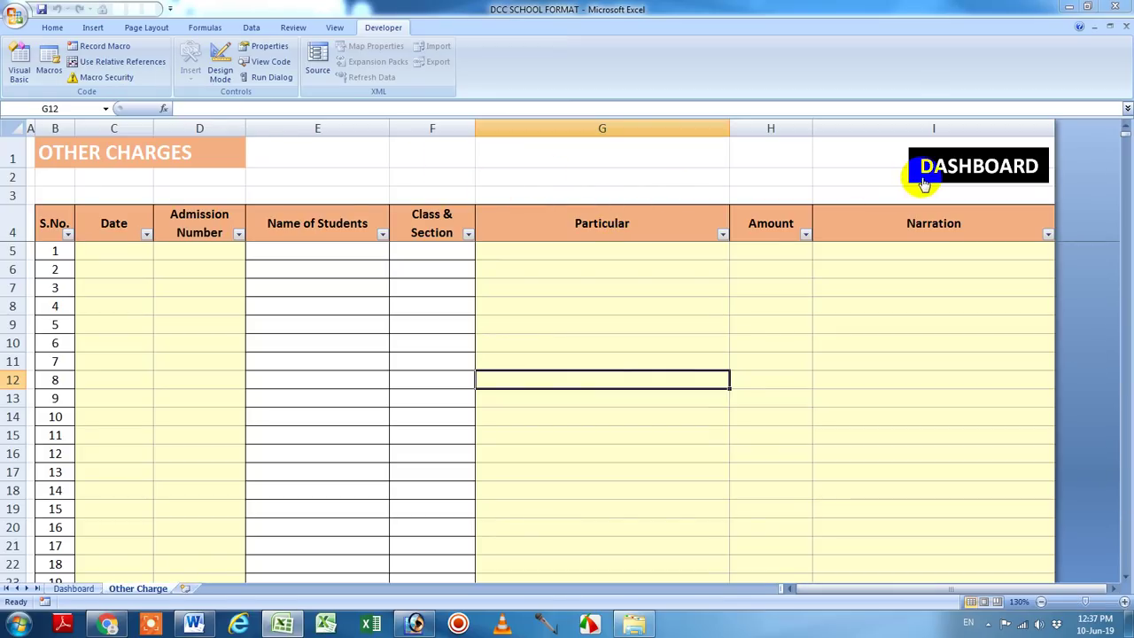
click(924, 184)
click(16, 15)
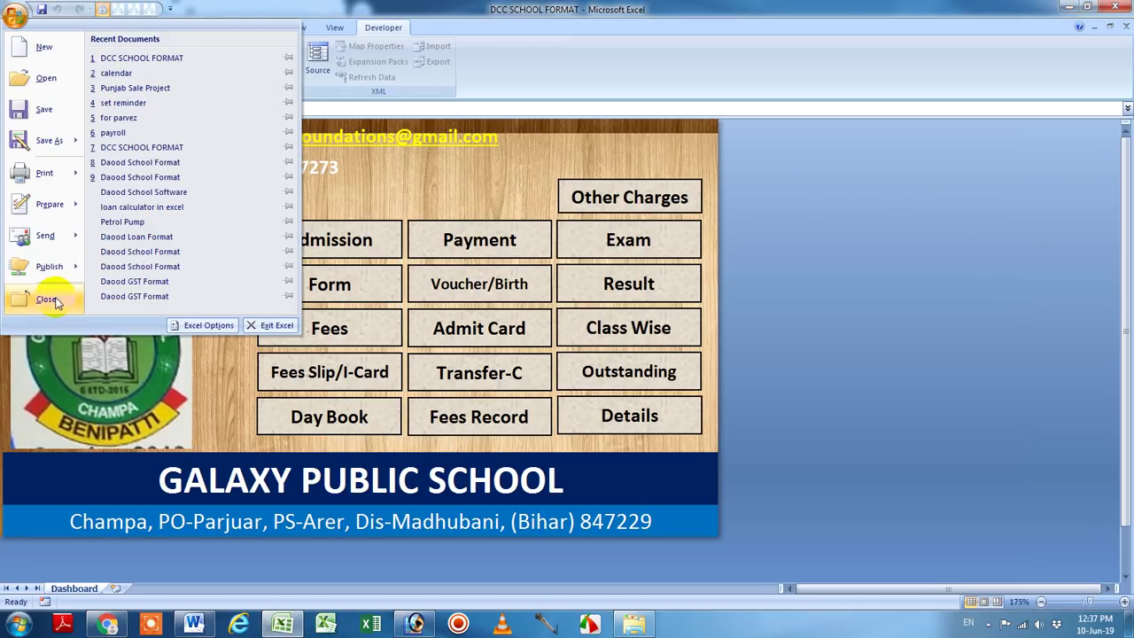
click(49, 299)
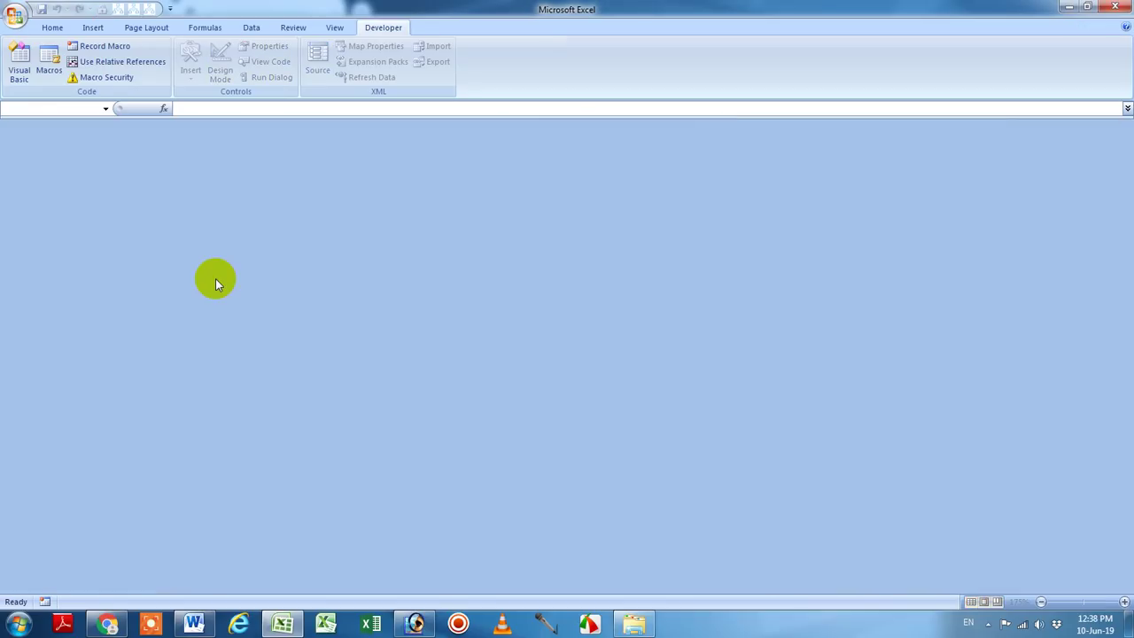
- Close Excel and Photoshop, close the downloads tab, minimize Chrome, and close the calendar folder
click(1121, 7)
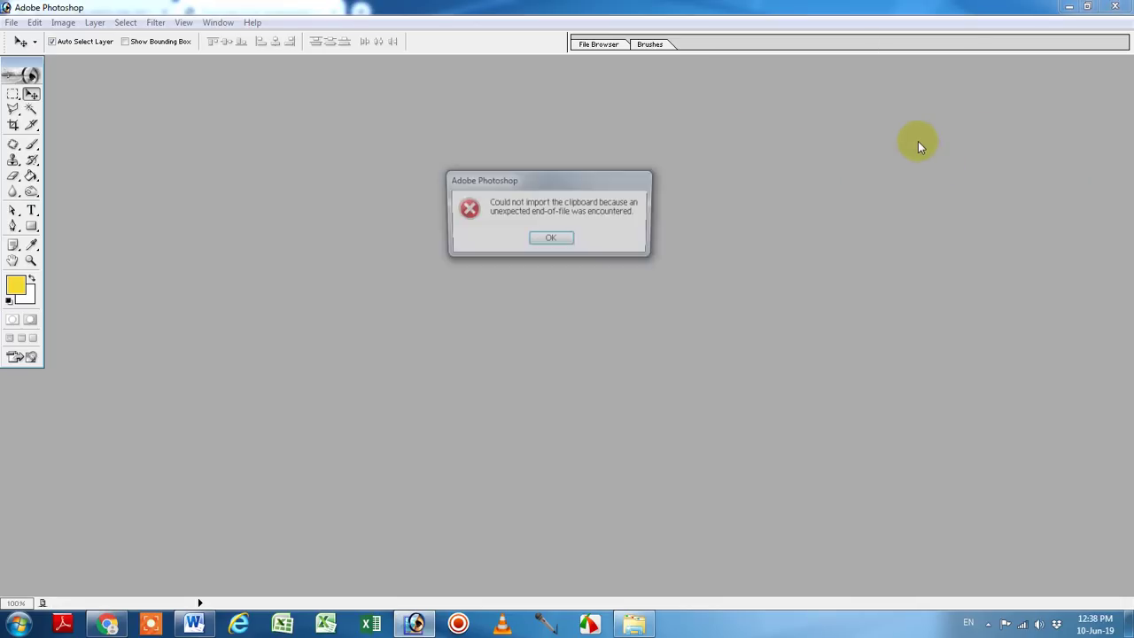
click(558, 239)
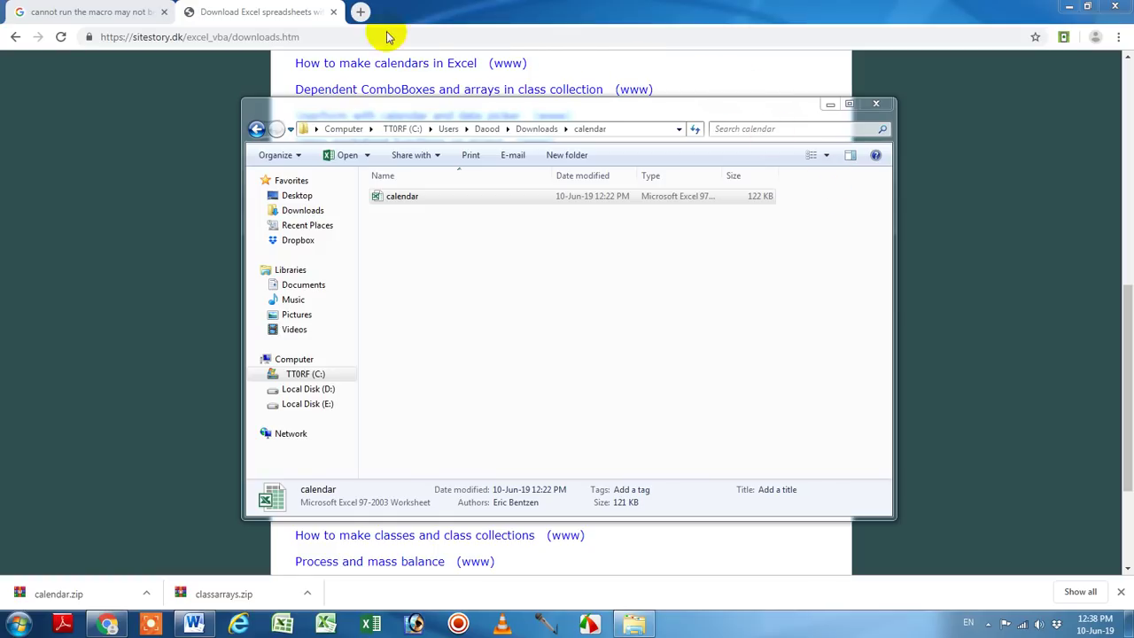
click(330, 10)
click(335, 12)
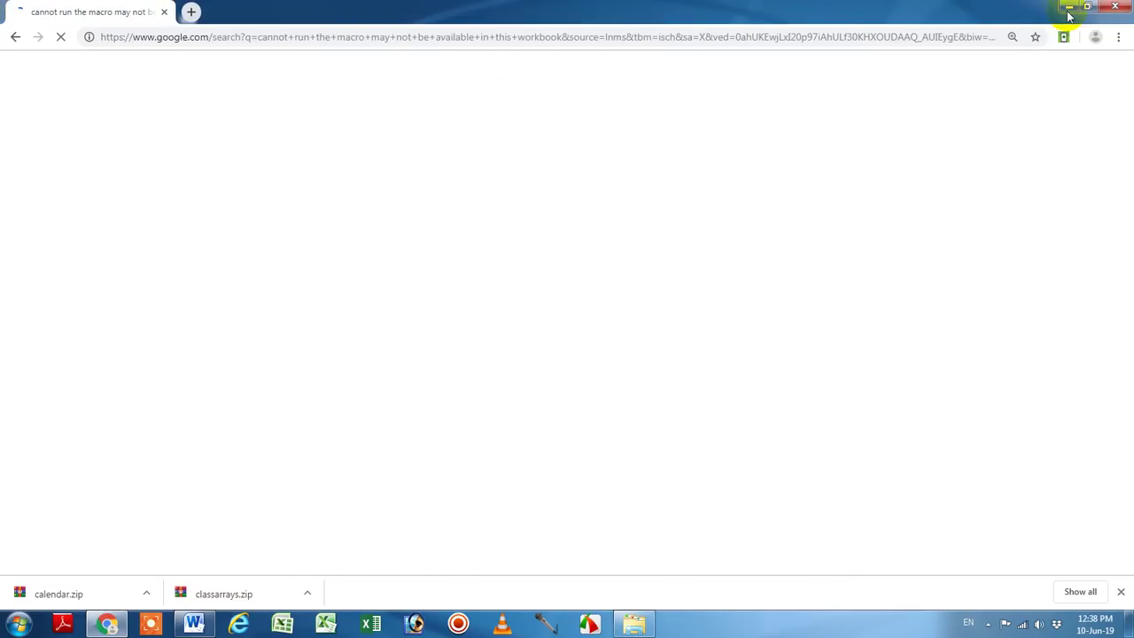
click(1068, 6)
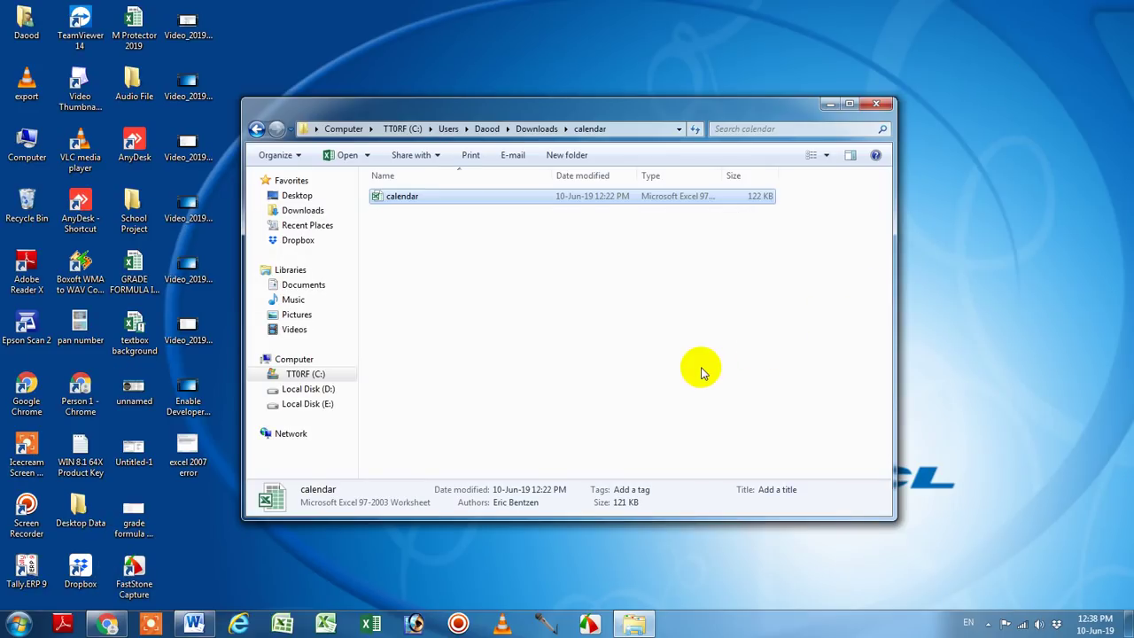
click(876, 107)
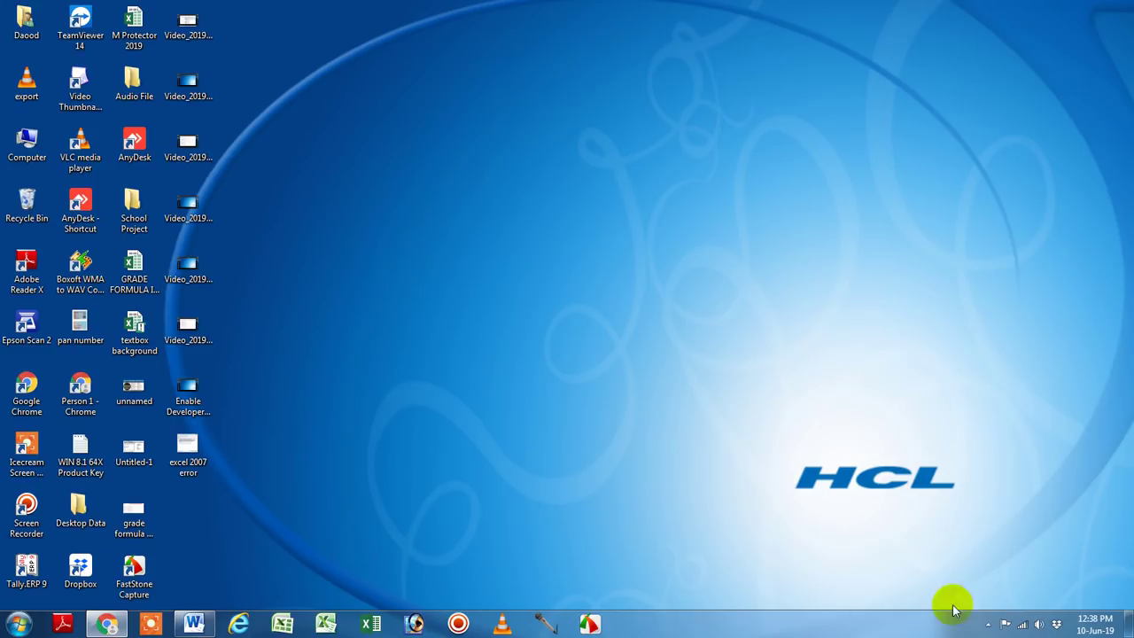